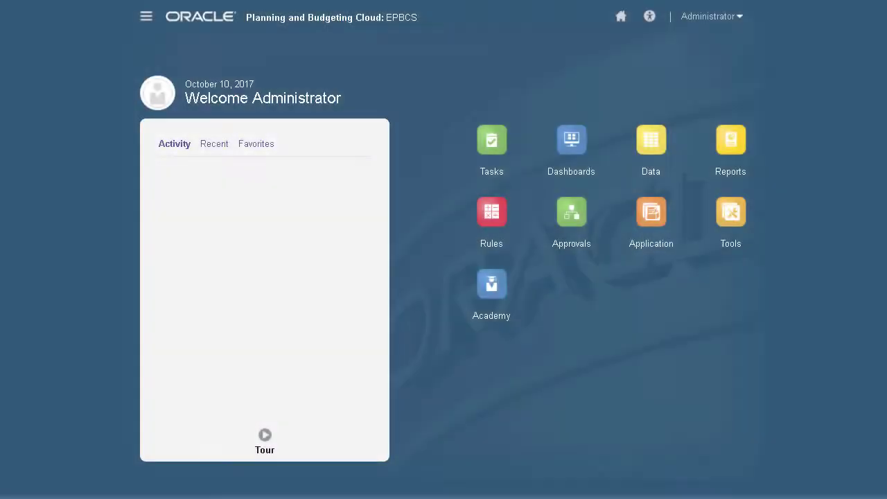
Open the Workforce module's Enable Features list from the application Configure page
left_click(654, 214)
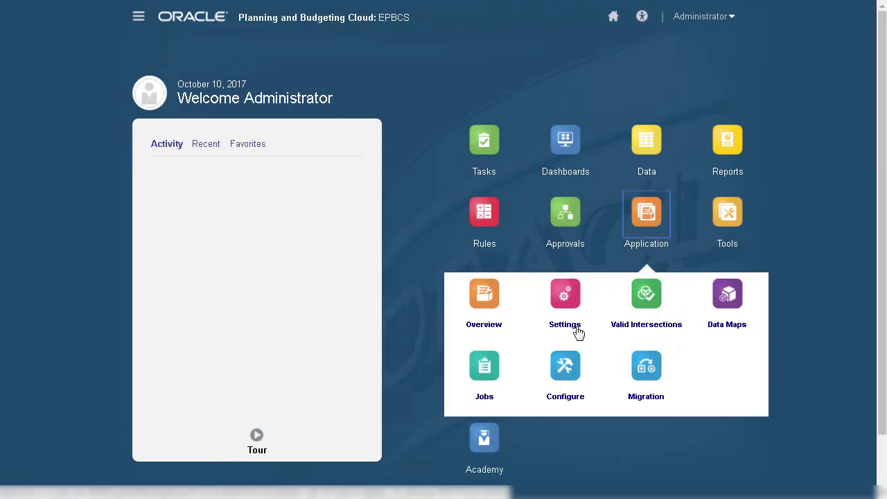
left_click(560, 364)
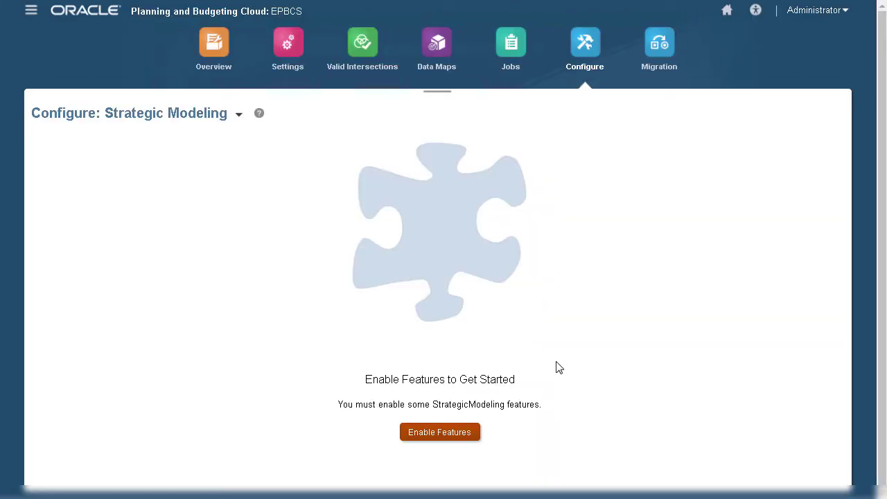
left_click(239, 113)
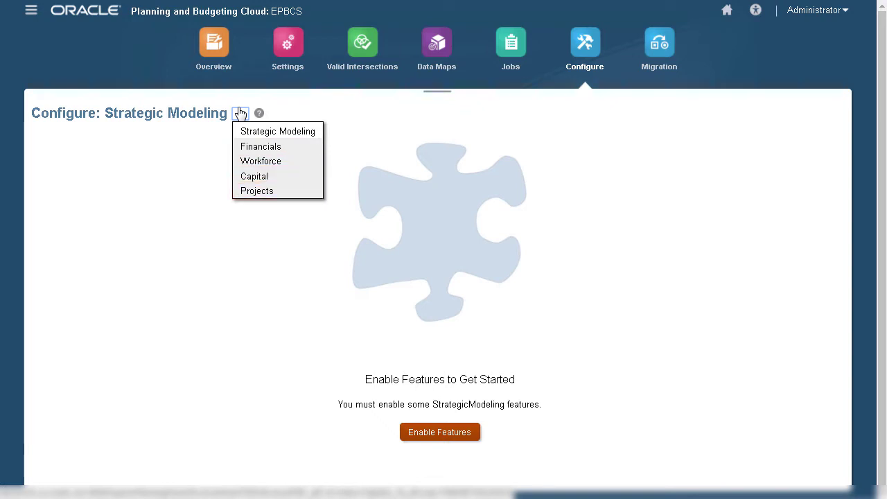
left_click(281, 161)
left_click(457, 433)
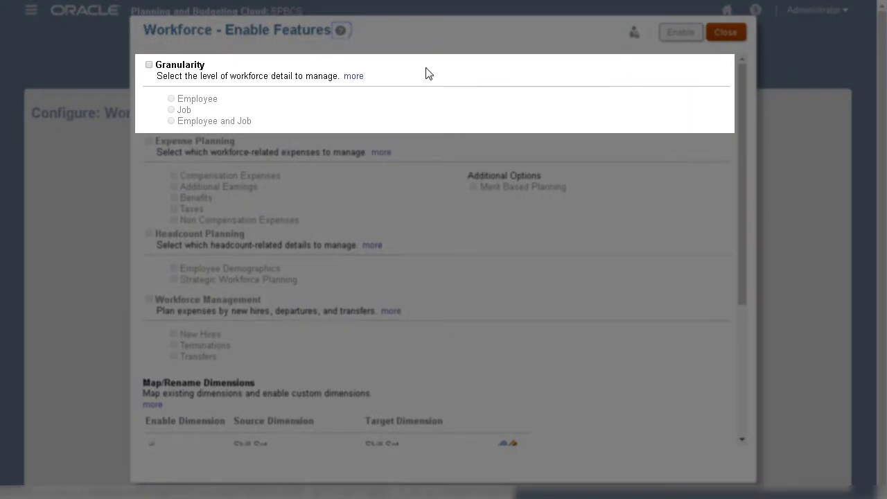
Select Granularity, Expense Planning with Non Compensation Expenses, Headcount Planning, and Workforce Management with New Hires
left_click(149, 65)
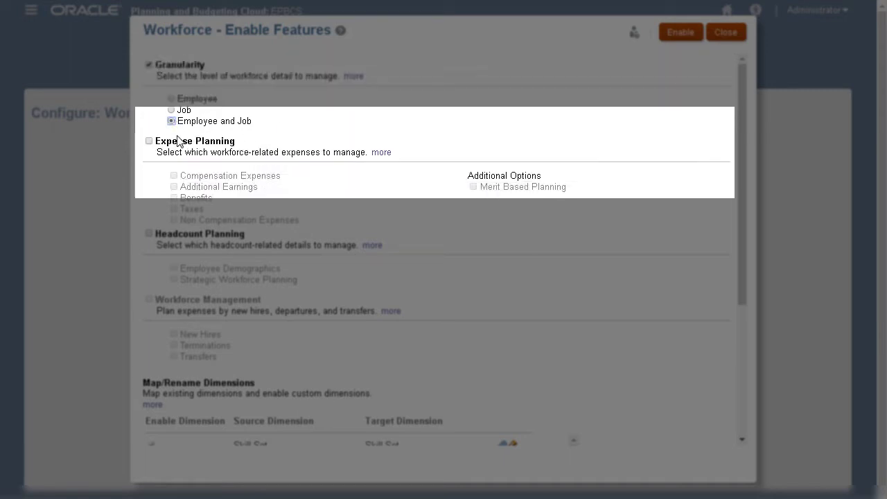
left_click(148, 141)
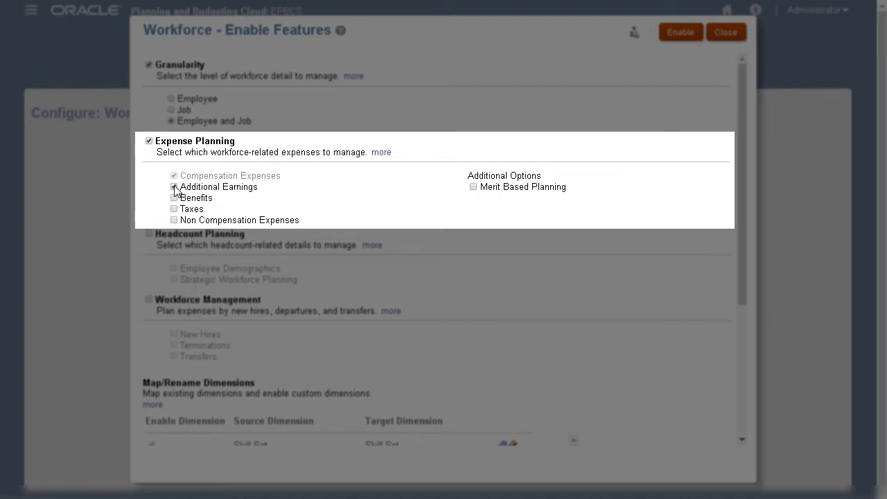
left_click(174, 219)
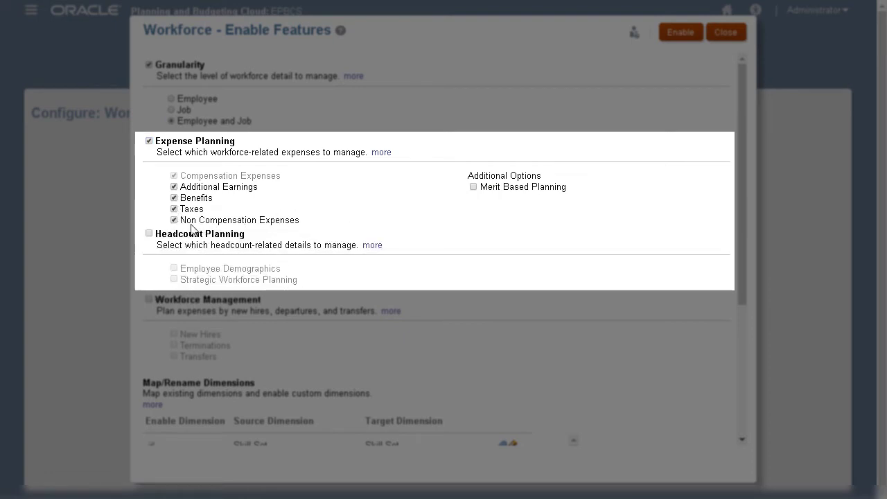
left_click(149, 233)
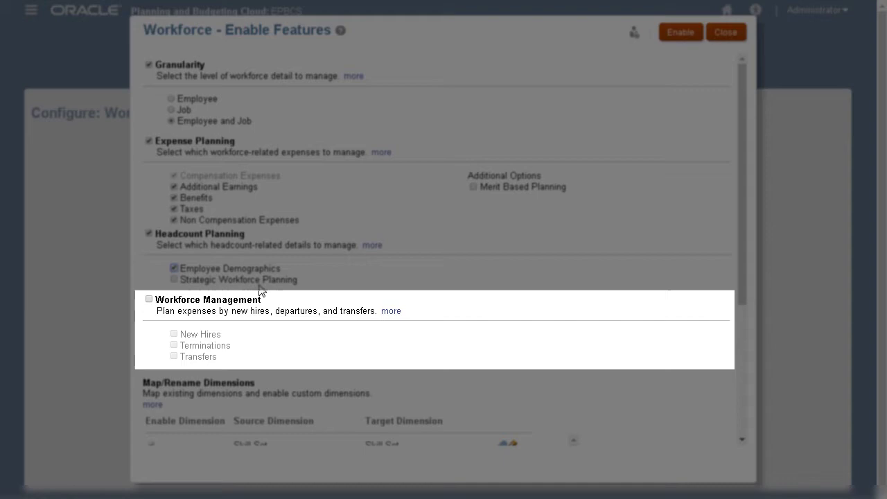
left_click(149, 299)
left_click(174, 334)
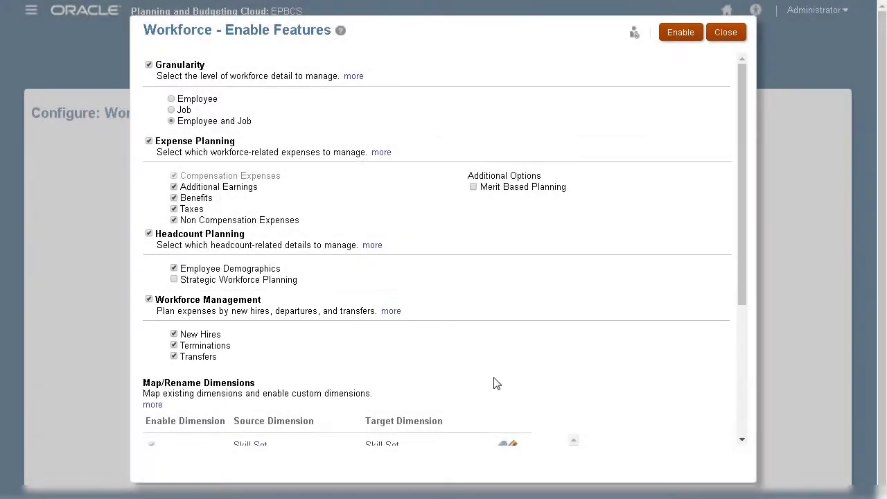
left_click(743, 435)
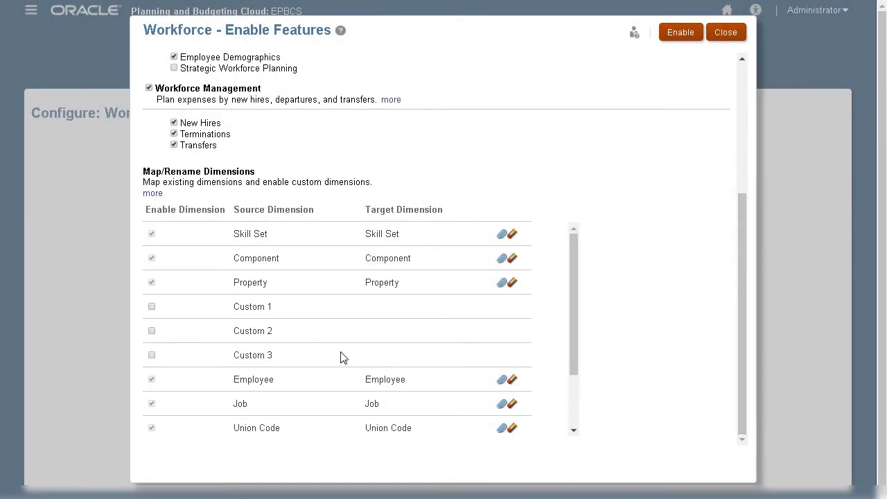
Enable the Custom 1 dimension renamed to Project, then enable the selected features
left_click(152, 309)
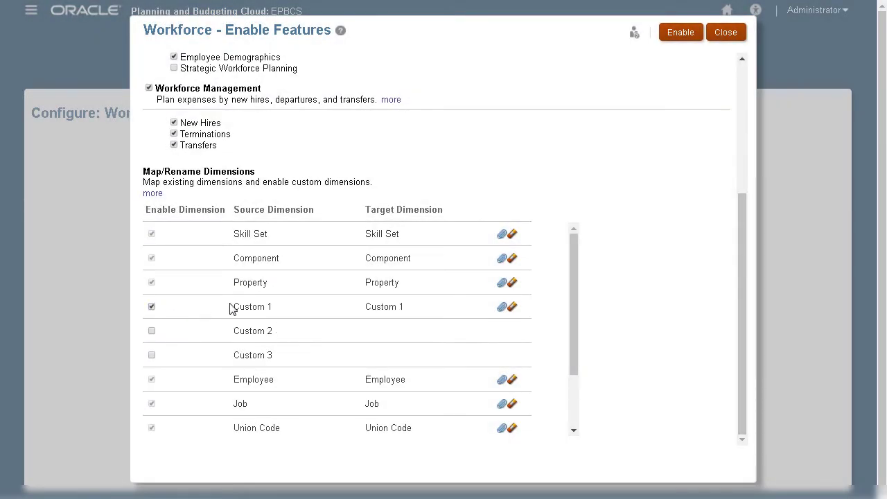
left_click(501, 308)
left_click(344, 251)
left_click(503, 138)
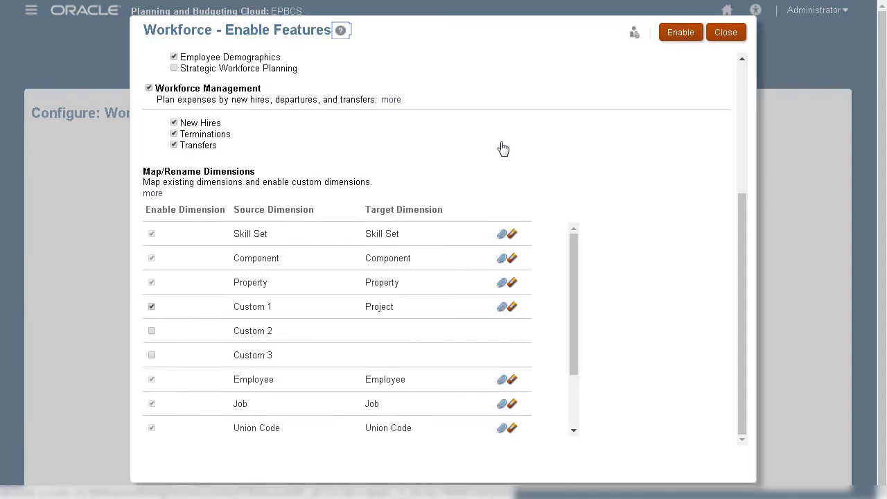
left_click(742, 72)
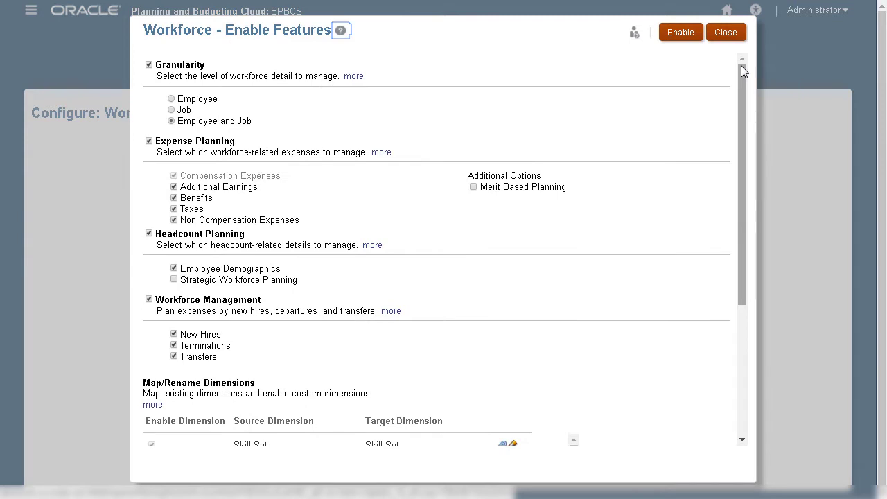
left_click(669, 35)
Confirm the feature enablement and sign out so the new features take effect
left_click(476, 264)
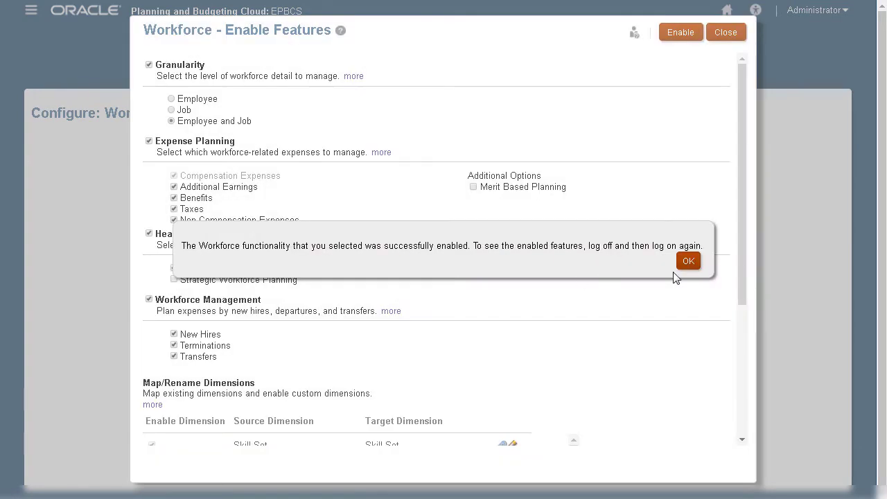
left_click(688, 261)
left_click(818, 10)
left_click(708, 139)
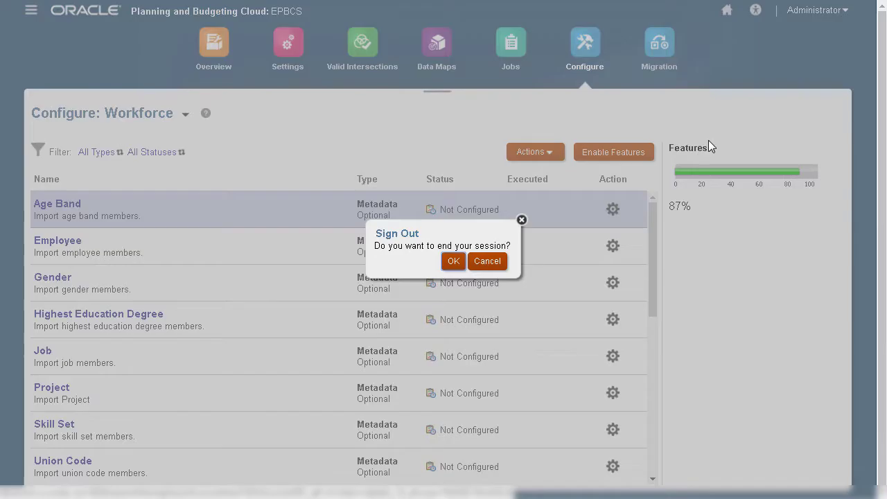
left_click(453, 262)
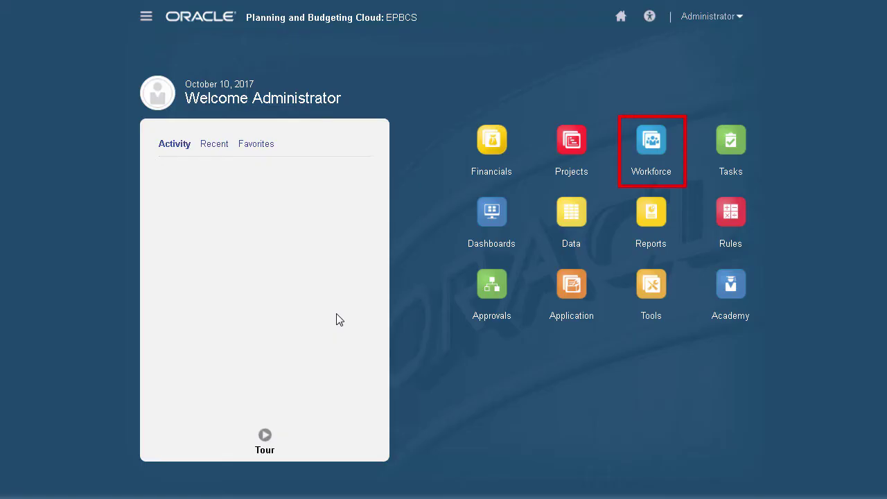
After logging back in, return to the Configure page for the Workforce module
left_click(568, 292)
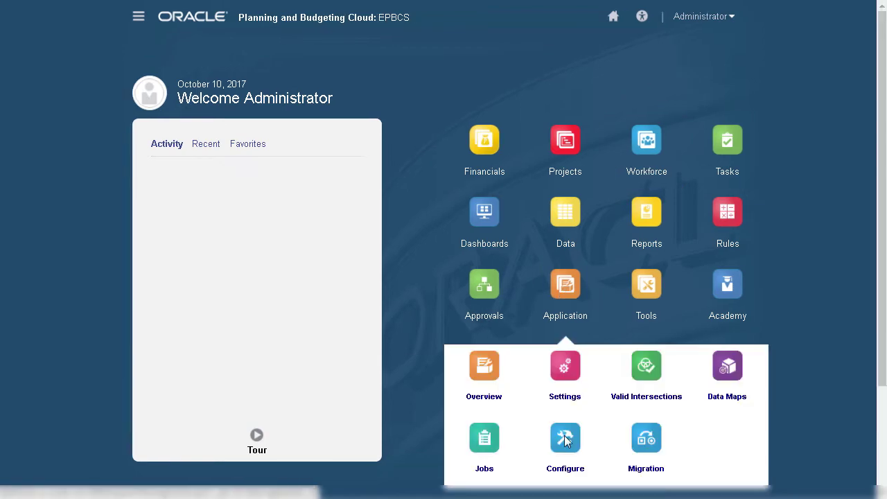
left_click(567, 442)
left_click(221, 114)
left_click(249, 161)
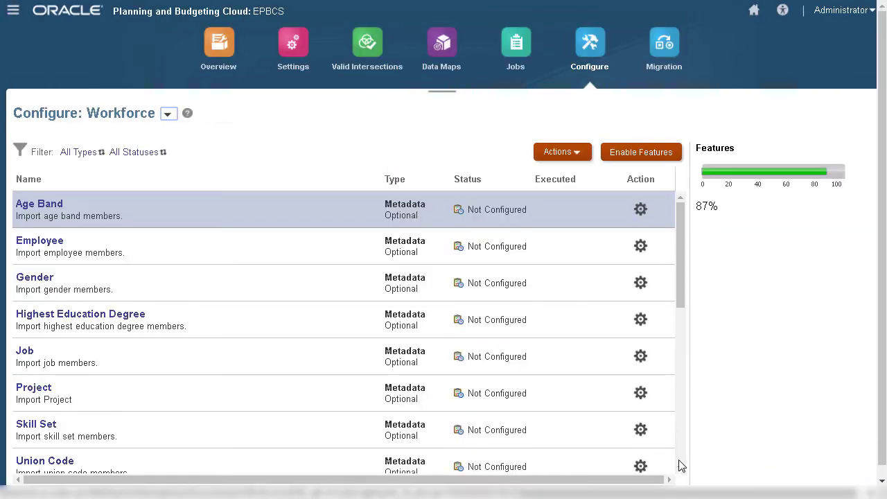
scroll(679, 465, "down", 6)
scroll(680, 209, "up", 6)
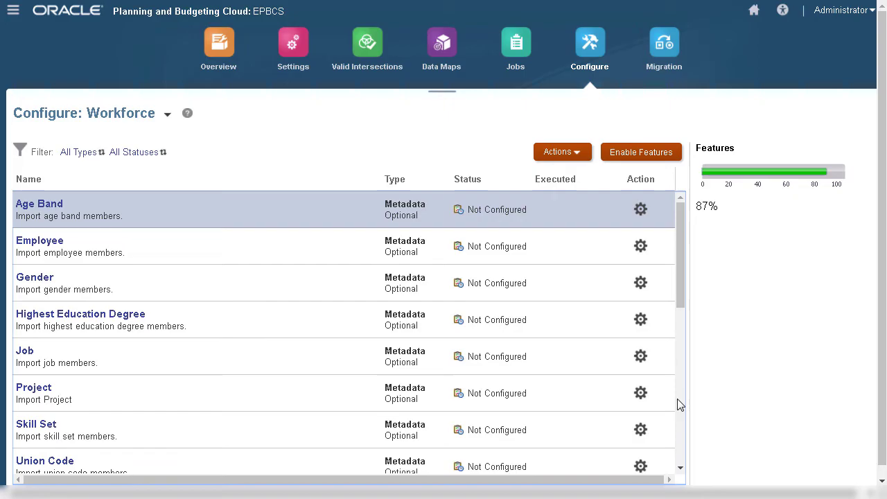
scroll(679, 414, "down", 4)
Import the Component metadata from Component.csv
left_click(65, 208)
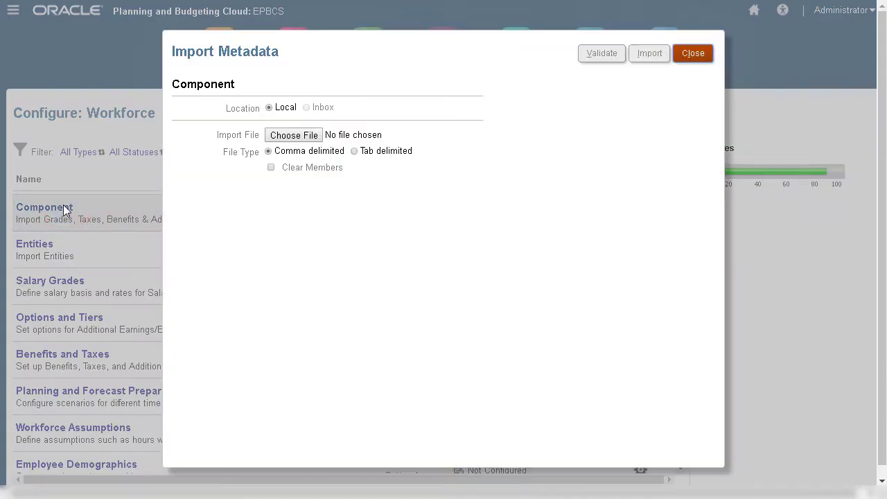
left_click(307, 138)
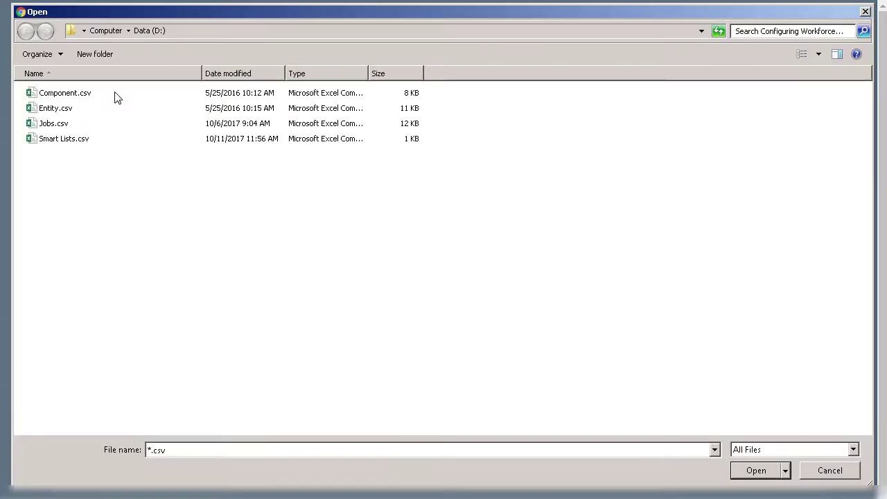
left_click(115, 95)
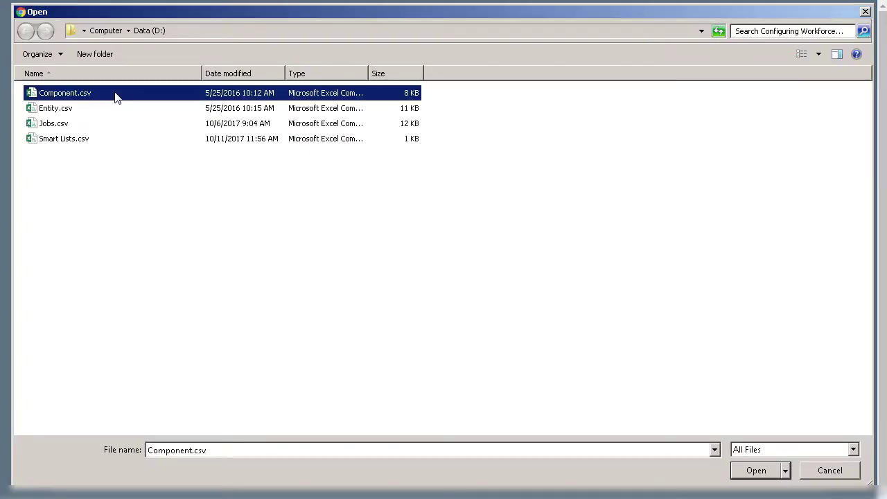
left_click(756, 471)
left_click(654, 55)
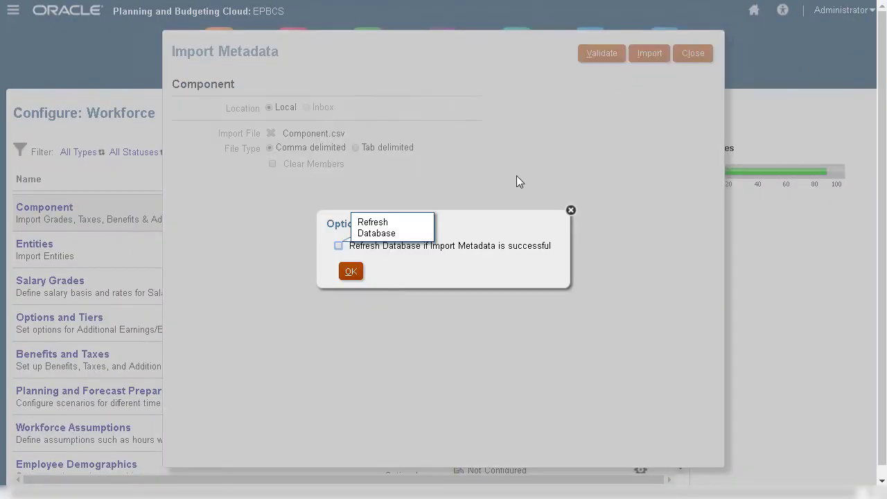
left_click(351, 272)
left_click(511, 267)
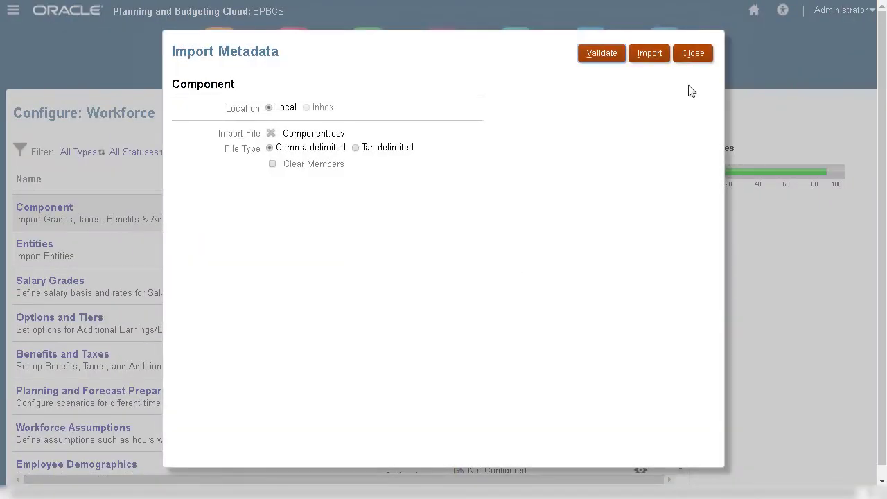
left_click(693, 54)
Open Employee Properties and view its import and export actions
scroll(682, 311, "down", 10)
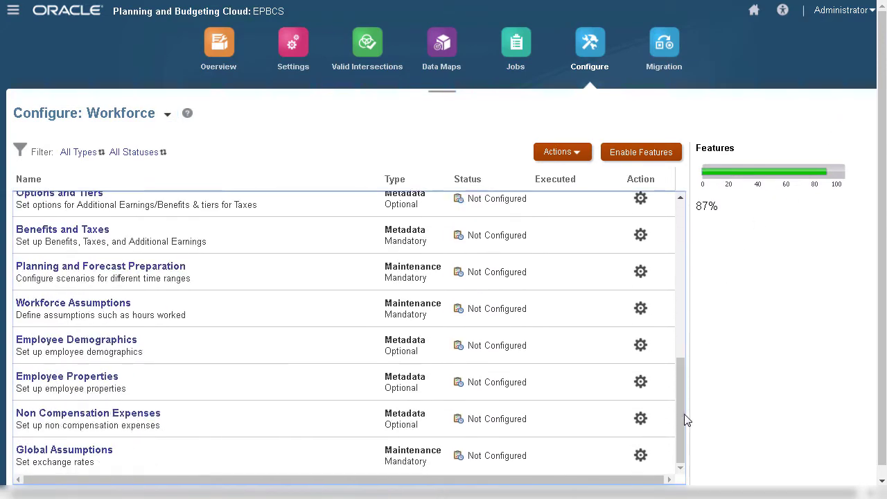
left_click(114, 377)
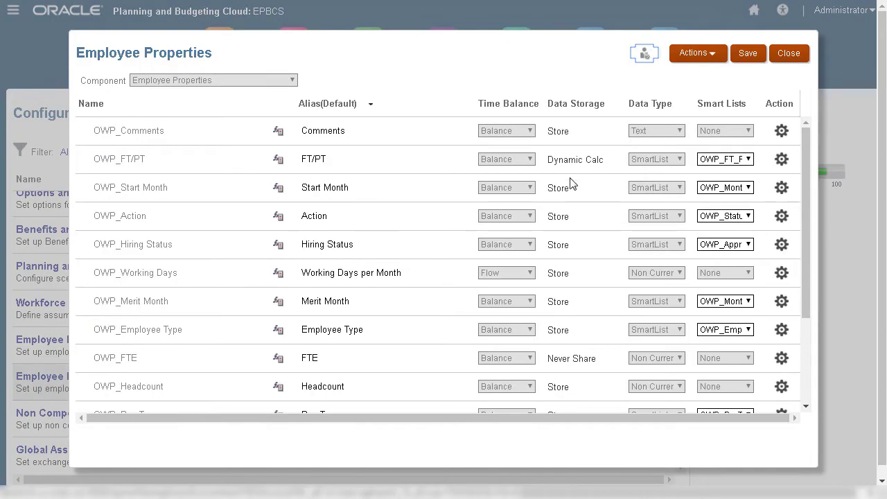
left_click(714, 60)
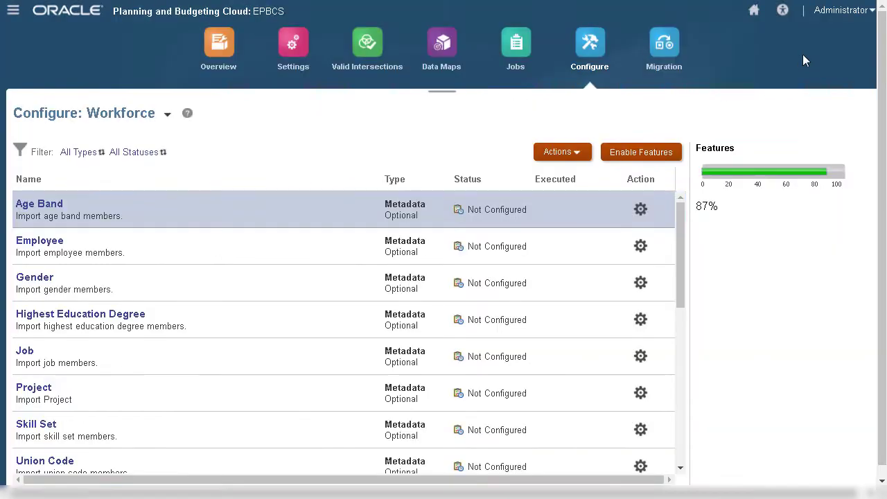
scroll(346, 312, "down", 5)
Set Grade1 and Grade2 salary basis to Hourly and save the Salary Grades form
left_click(76, 337)
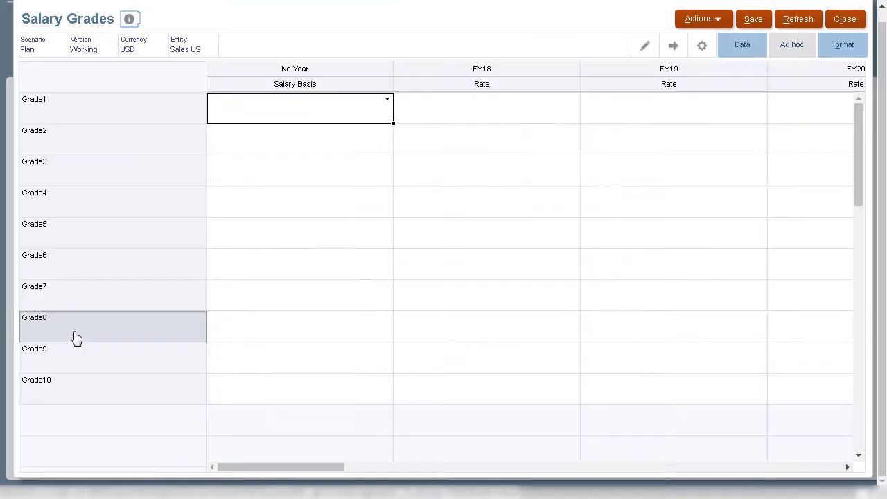
left_click(387, 99)
left_click(511, 183)
left_click(387, 131)
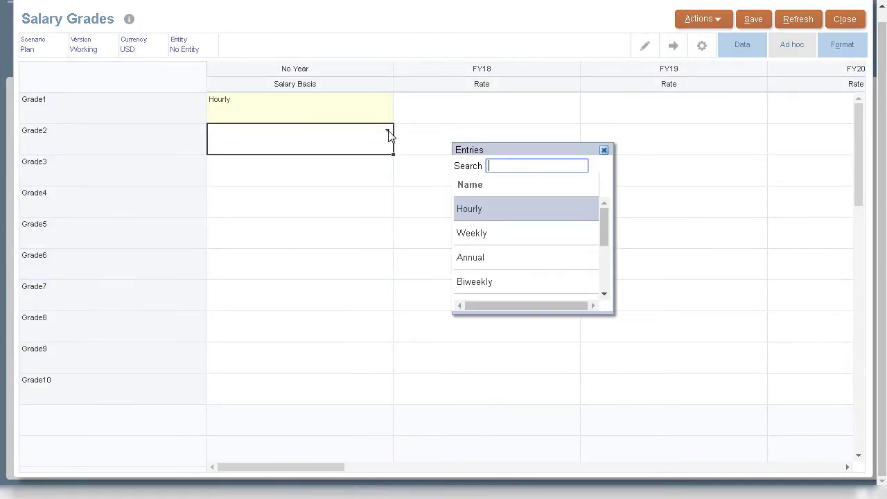
left_click(469, 208)
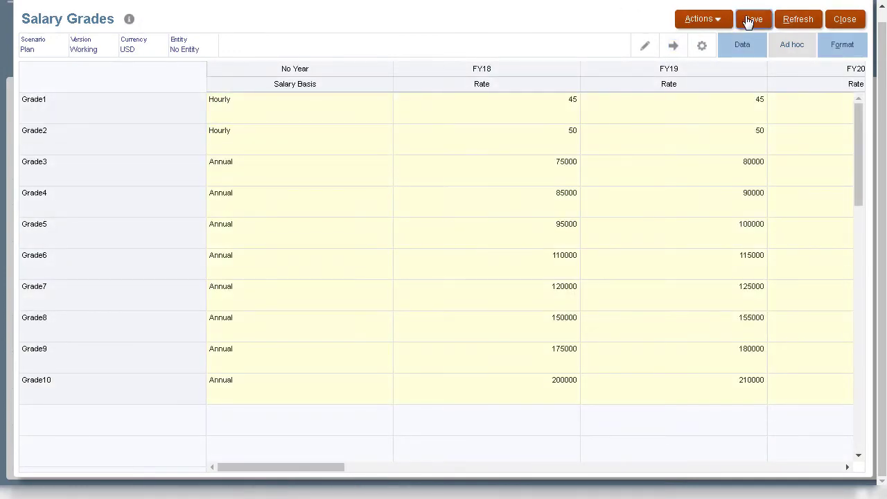
left_click(750, 20)
left_click(835, 23)
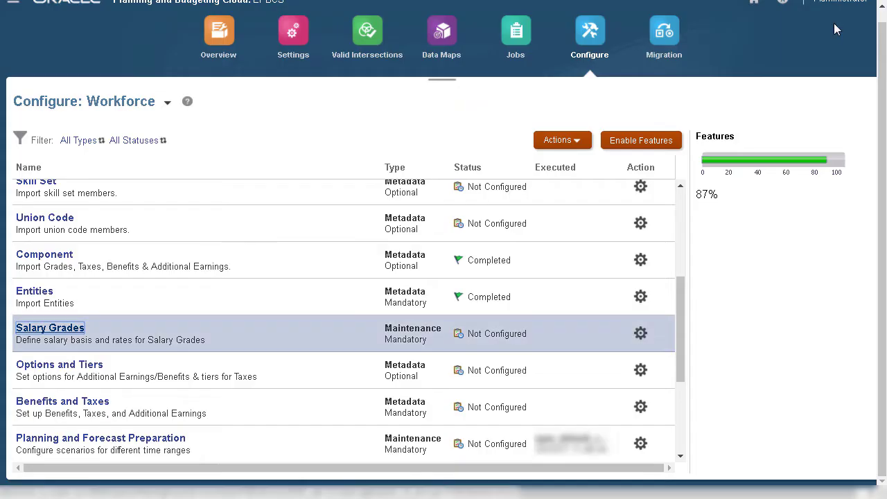
Review the Options and Tiers list and close it
left_click(34, 365)
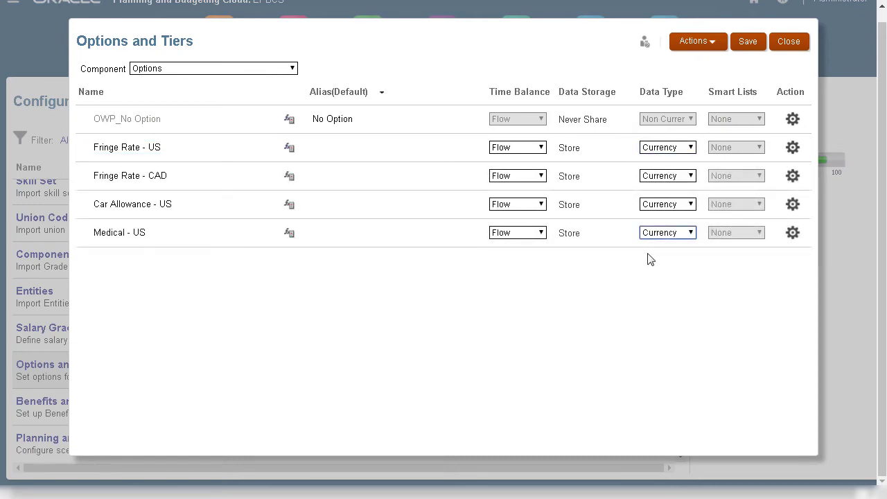
left_click(788, 40)
left_click_drag(680, 207, 677, 337)
Load Benefits and Taxes filtered to the OEP_Plan scenario and OEP_Working version
left_click(86, 352)
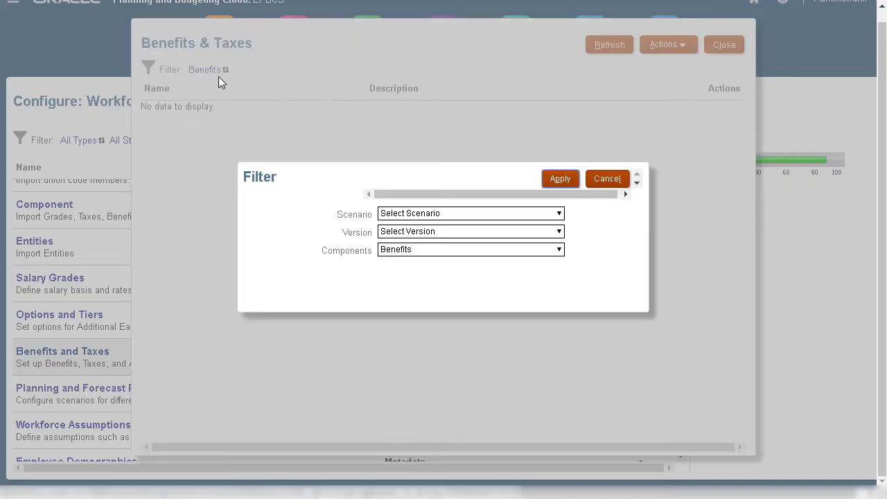
left_click(471, 214)
left_click(426, 293)
left_click(471, 232)
left_click(443, 265)
left_click(560, 179)
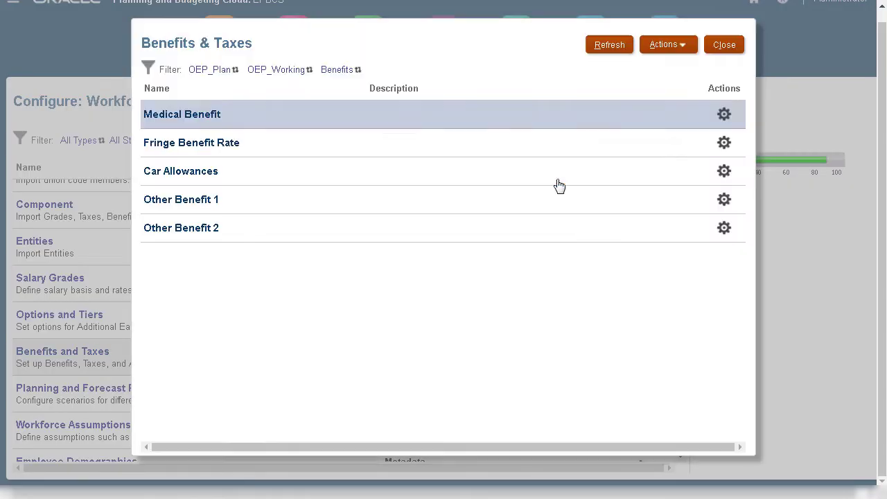
Make Fringe Benefit Rate a non-taxable Other Benefits rate table, Monthly (Calendar Year), Percentage of Salary
left_click(214, 144)
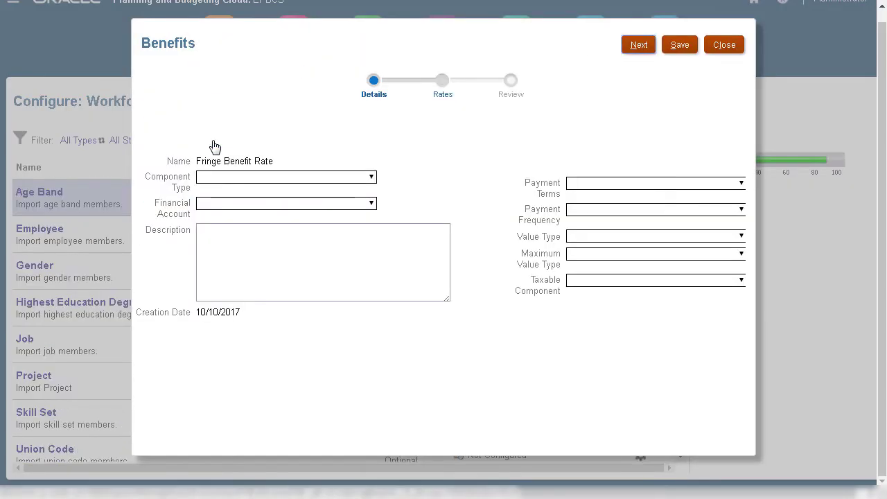
left_click(316, 177)
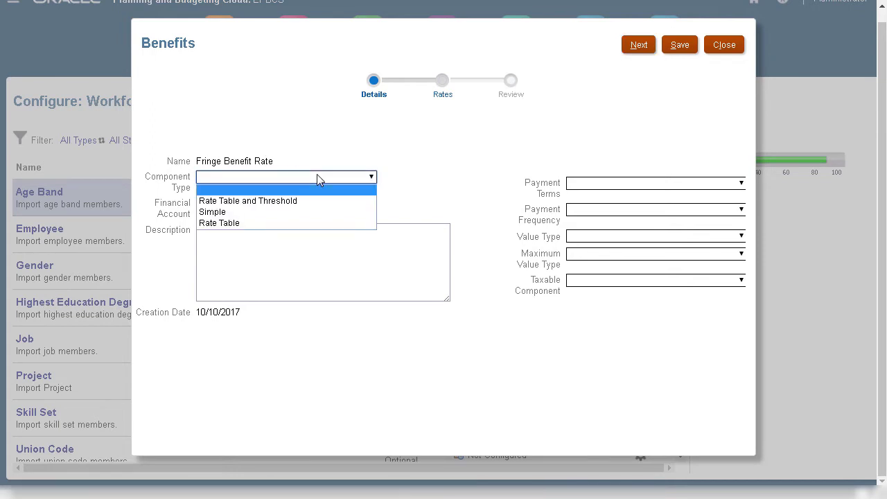
left_click(246, 223)
left_click(293, 204)
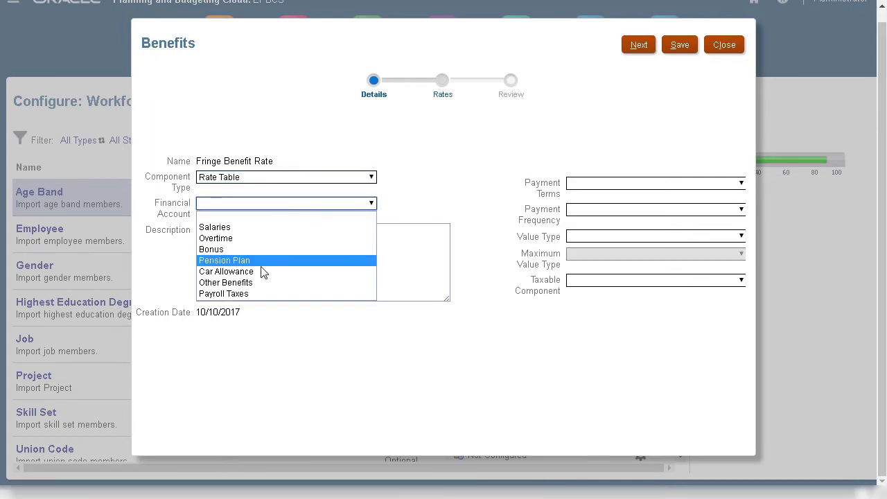
left_click(255, 283)
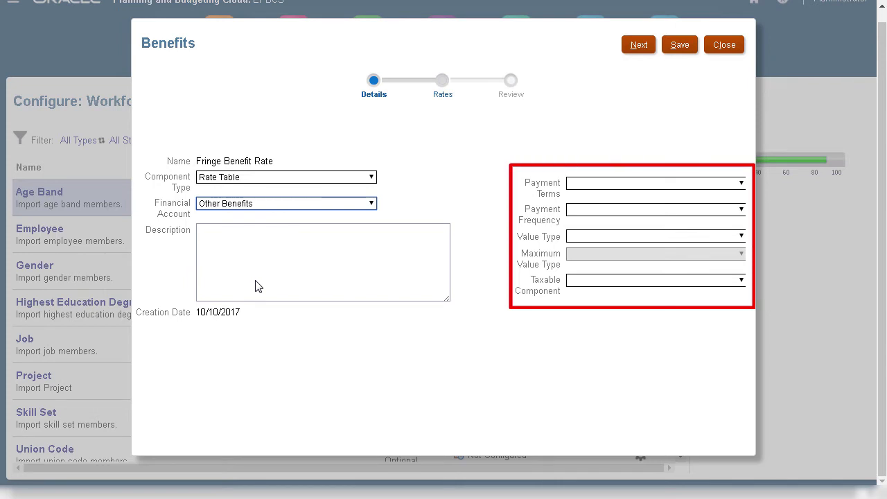
left_click(610, 184)
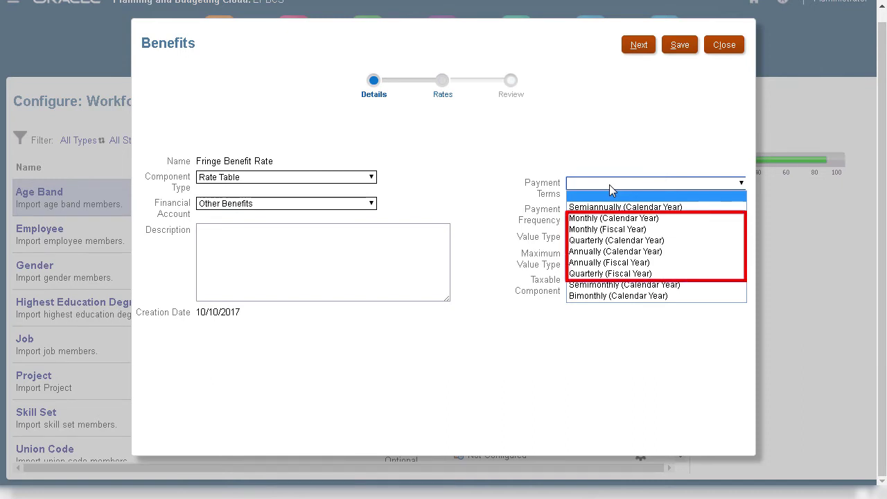
left_click(669, 219)
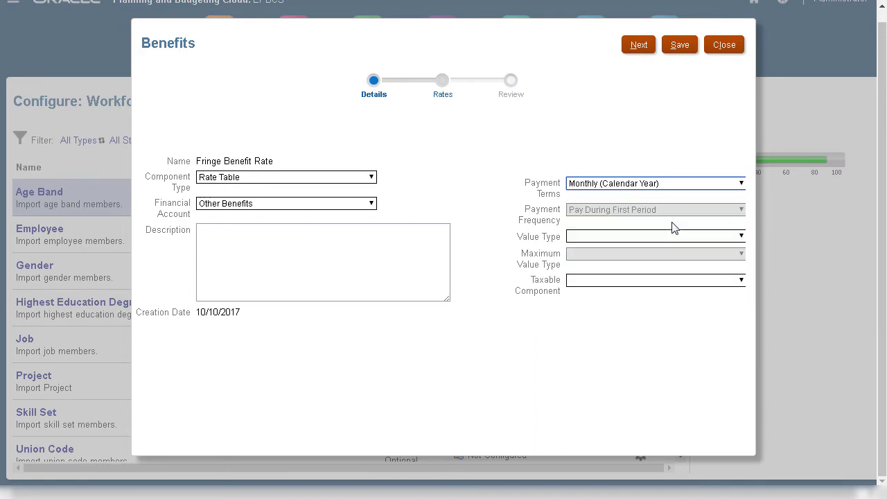
left_click(680, 236)
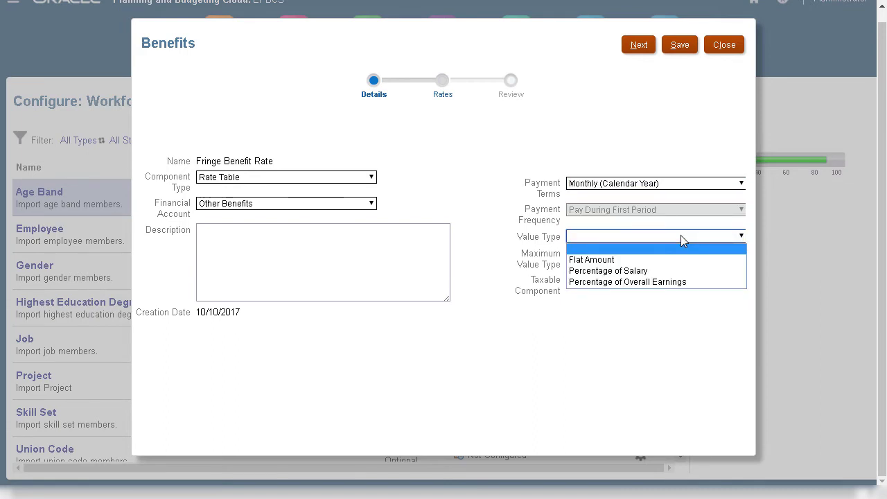
left_click(627, 271)
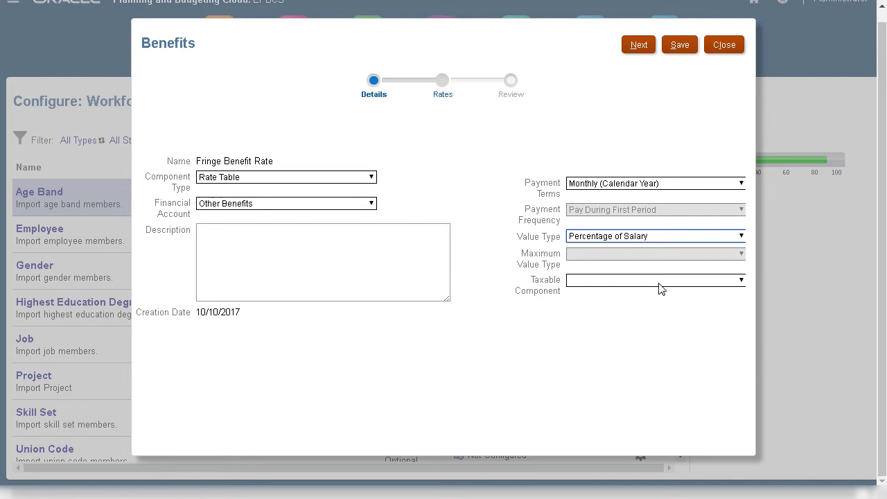
left_click(658, 283)
left_click(635, 311)
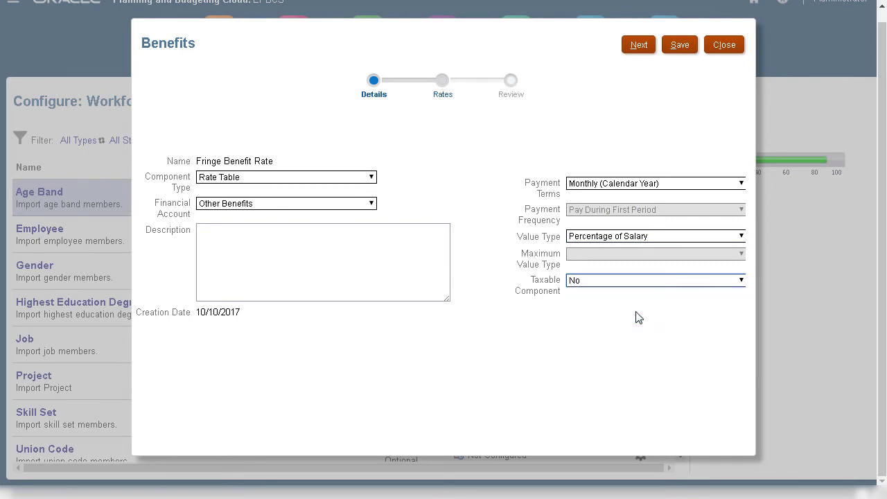
Enter FY18/FY19 fringe rates of 13/14 for CAD and 10/12 for US, and save
left_click(638, 44)
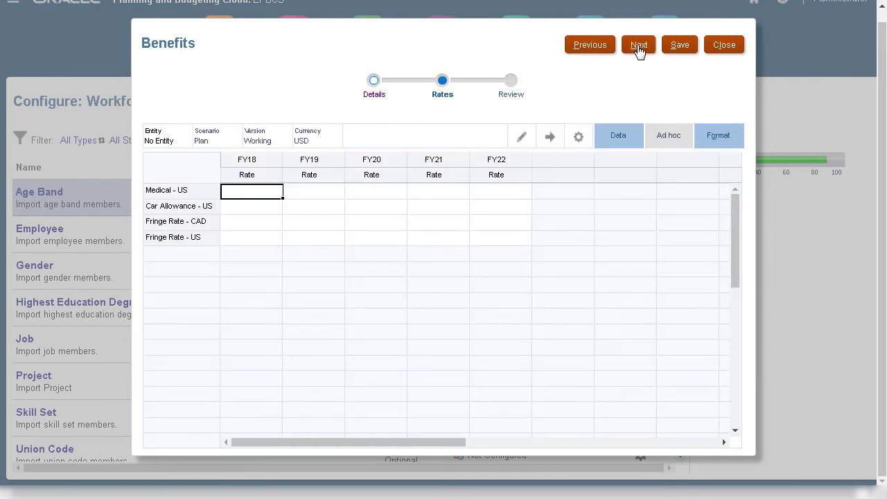
left_click(263, 222)
type("13")
left_click(297, 223)
type("14")
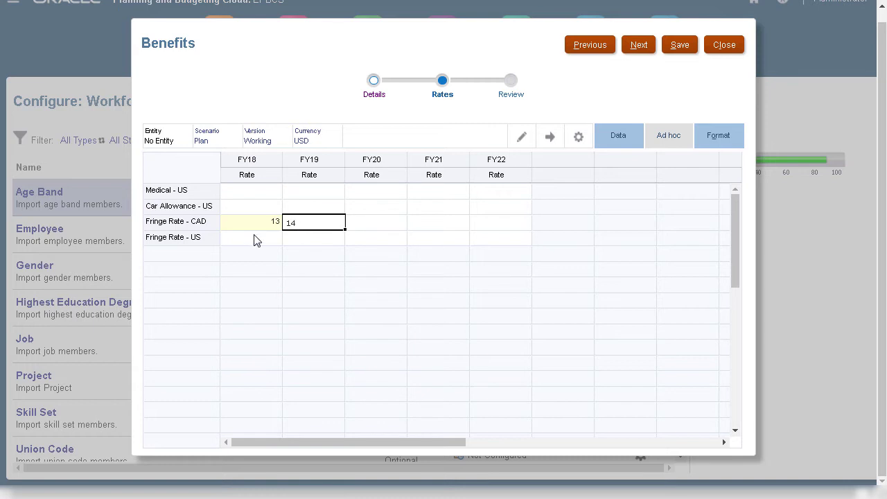
left_click(253, 240)
type("10")
left_click(296, 247)
type("12")
key("Tab")
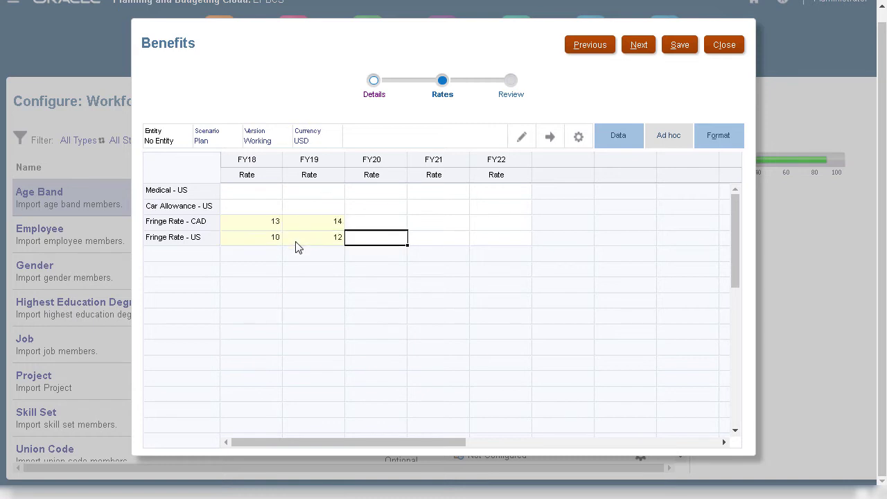
left_click(638, 44)
left_click(686, 48)
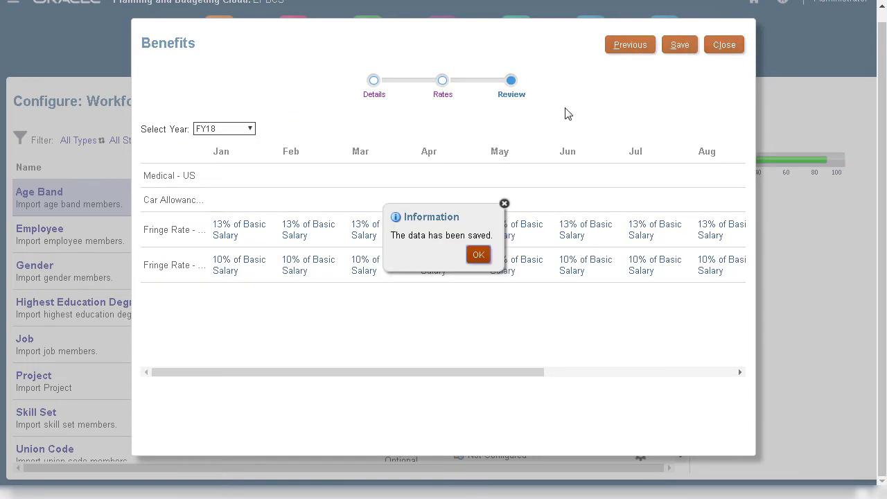
left_click(476, 262)
left_click(731, 50)
left_click(728, 49)
Enter 8 hours per day and 40 hours per week in the Workforce Assumptions form
scroll(677, 217, "down", 10)
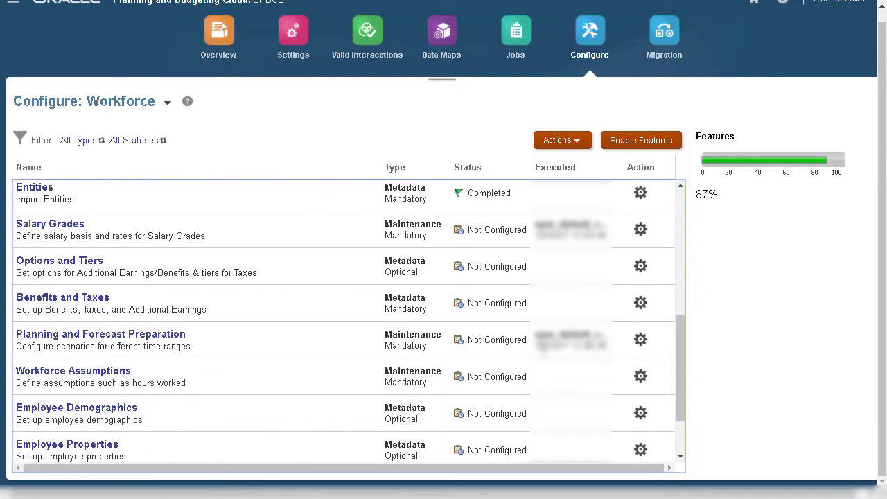
left_click(123, 380)
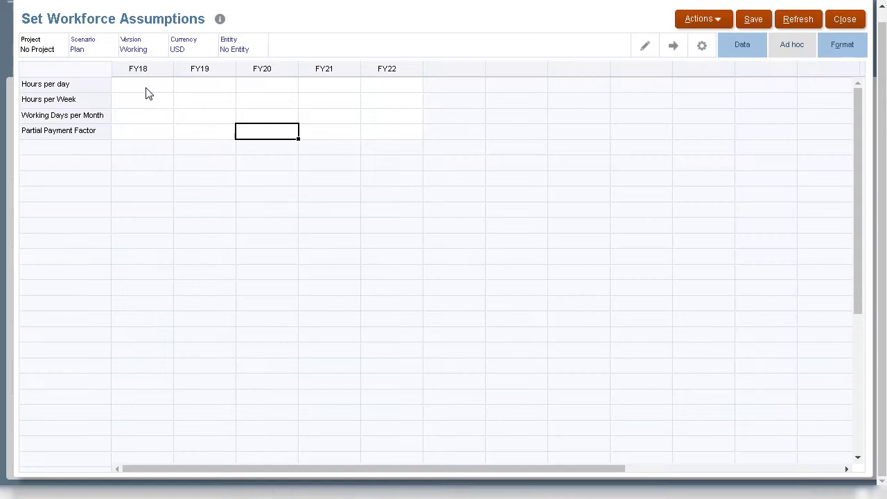
left_click(146, 85)
type("8")
left_click(208, 91)
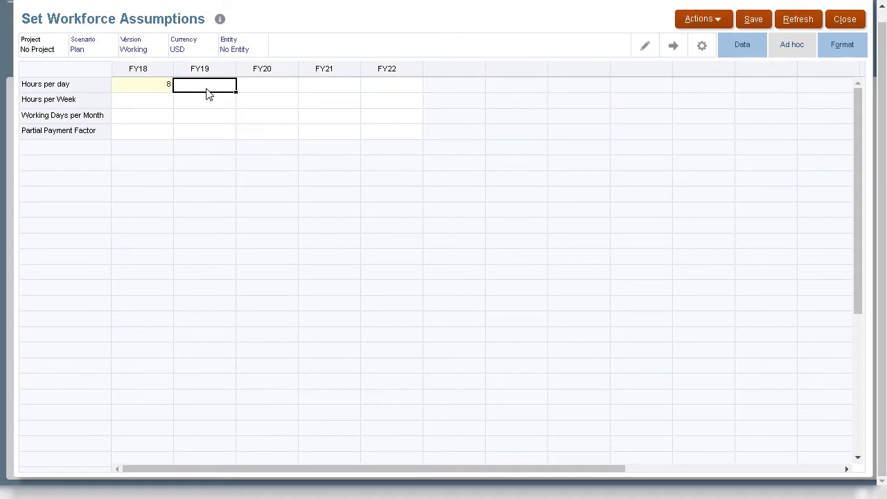
left_click(162, 102)
type("40")
key("Tab")
type("40")
Enter 22 working days per month for FY18 and FY19, then close the form
left_click(158, 122)
type("22")
left_click(190, 120)
type("22")
key("Tab")
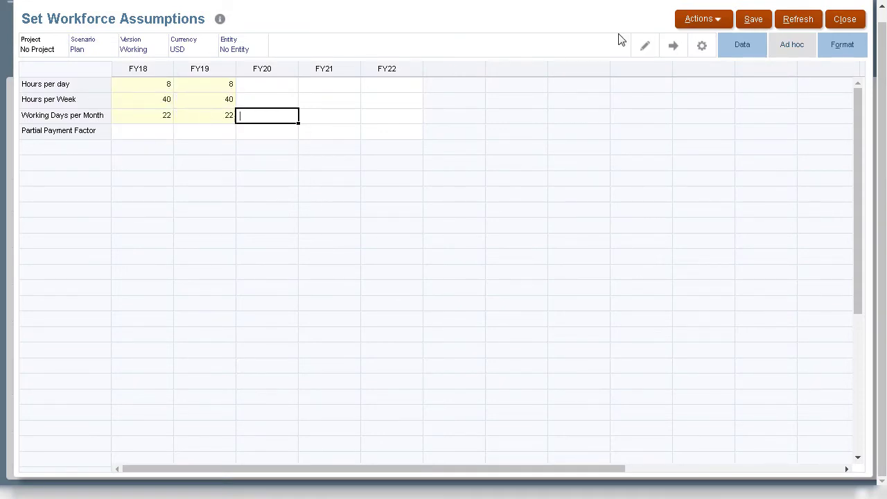
left_click(841, 26)
left_click_drag(882, 32, 882, 21)
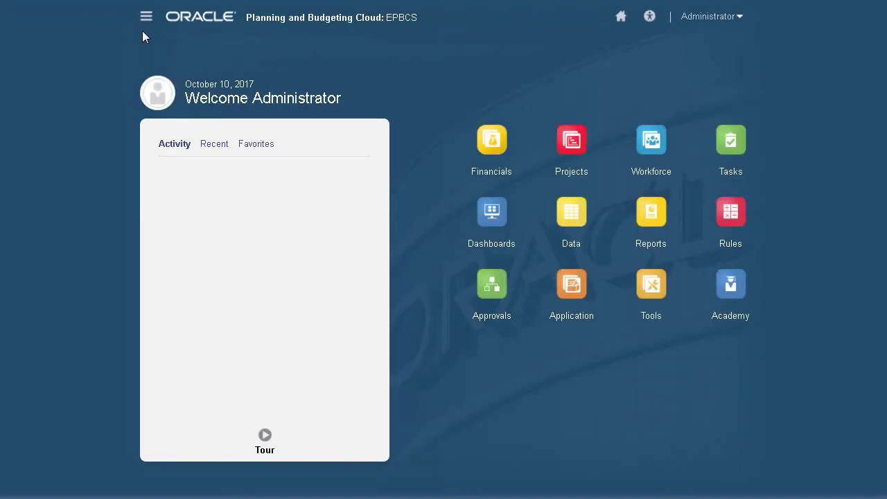
In Compensation Planning, start a new salary default with salary grade Grade9
left_click(655, 142)
left_click(480, 213)
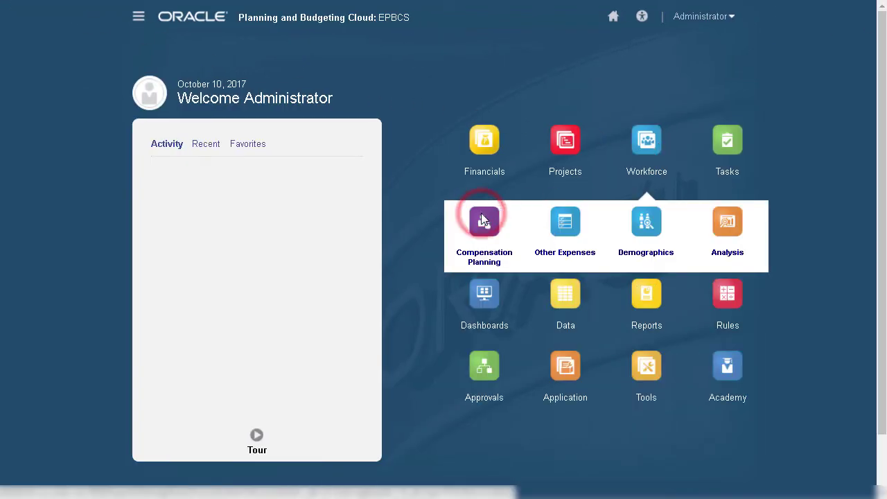
left_click(25, 309)
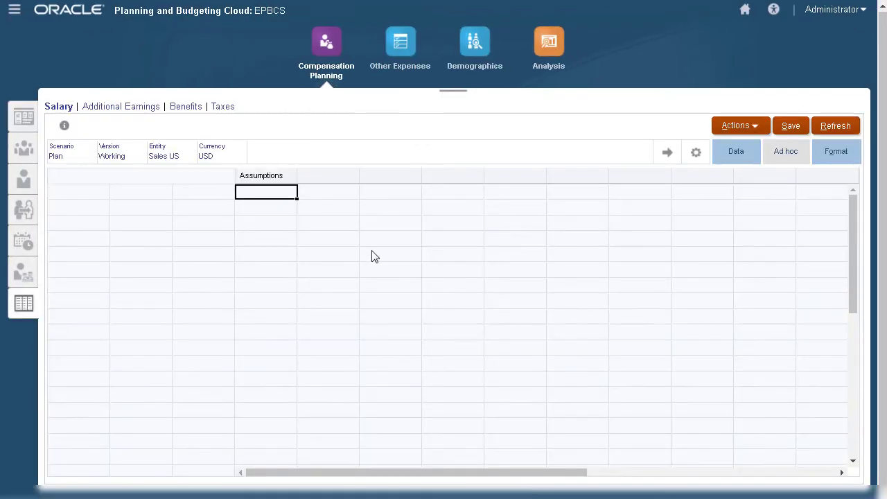
left_click(758, 133)
left_click(754, 144)
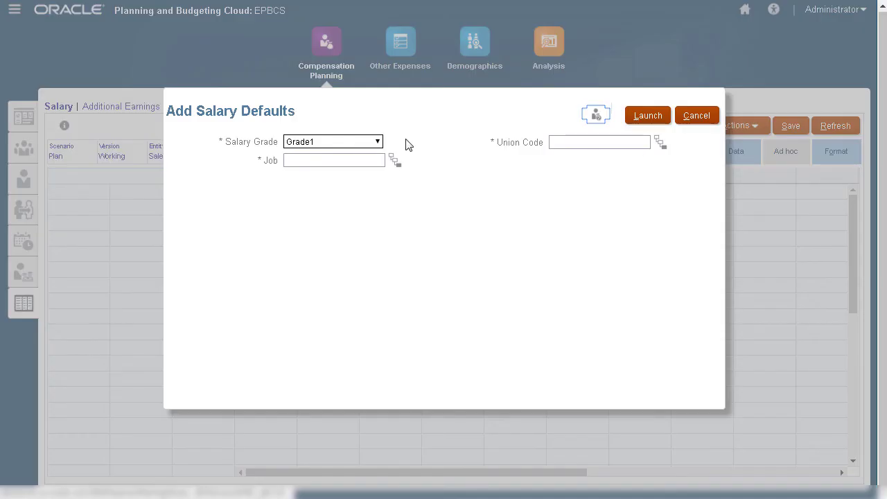
left_click(378, 141)
left_click(323, 245)
Assign the default to job Sales Director and OWP_All Union Code, launch it, and refresh
left_click(396, 167)
type("Director")
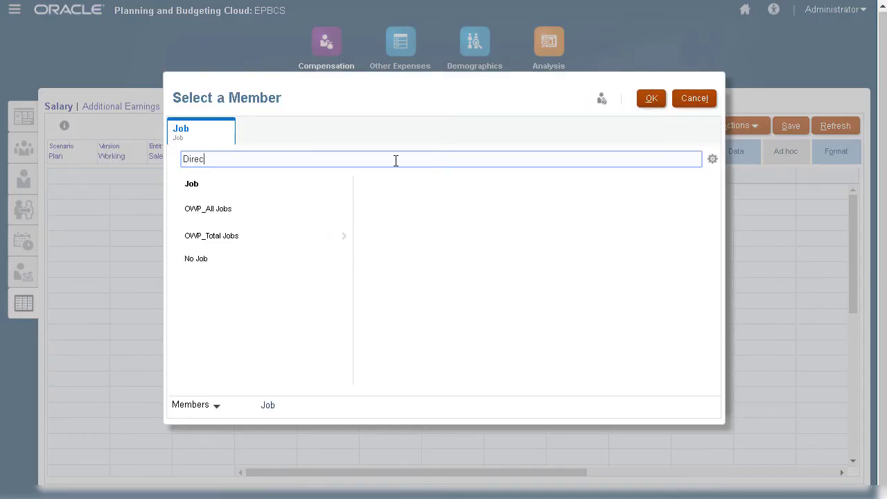
key("Return")
left_click(183, 335)
left_click(652, 98)
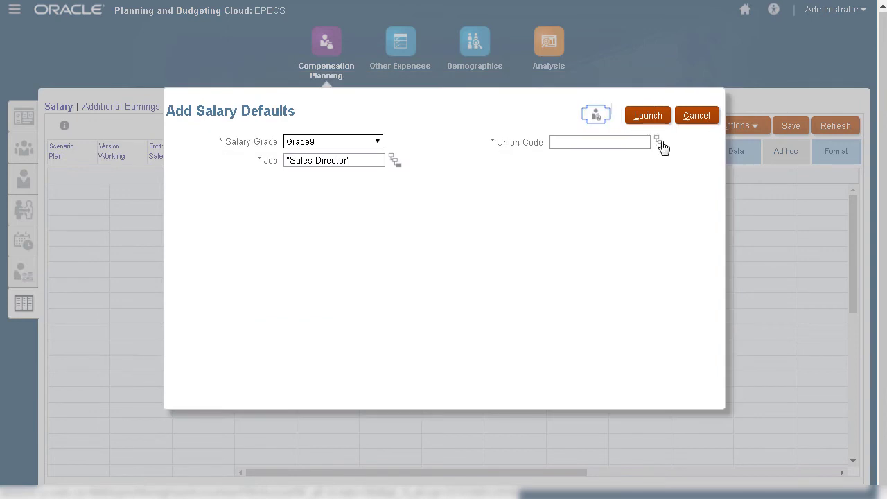
left_click(662, 142)
left_click(194, 210)
left_click(369, 209)
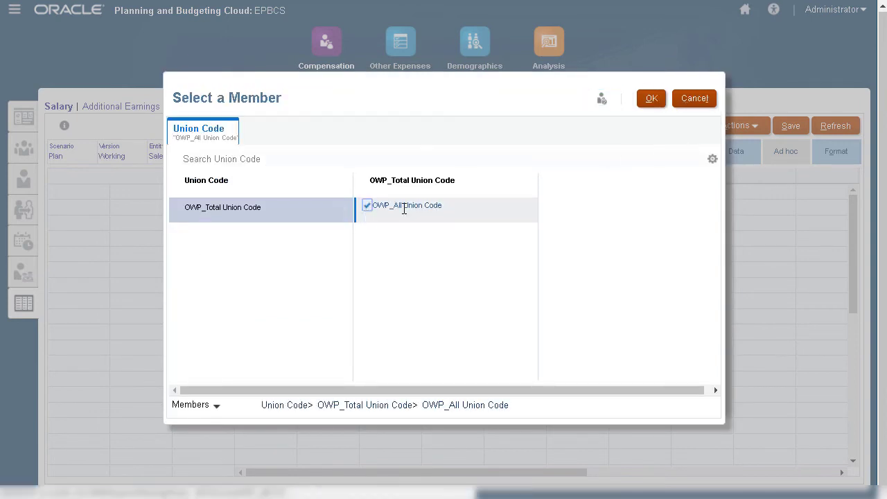
left_click(650, 98)
left_click(646, 114)
left_click(501, 137)
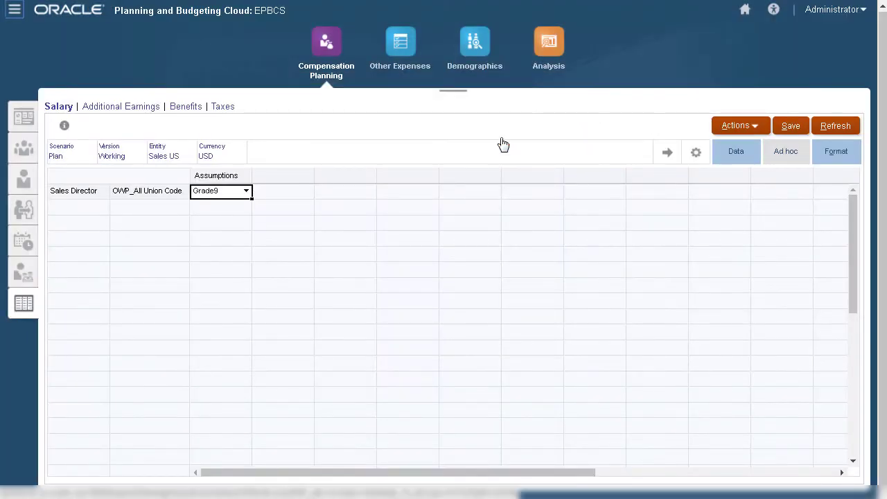
left_click(750, 128)
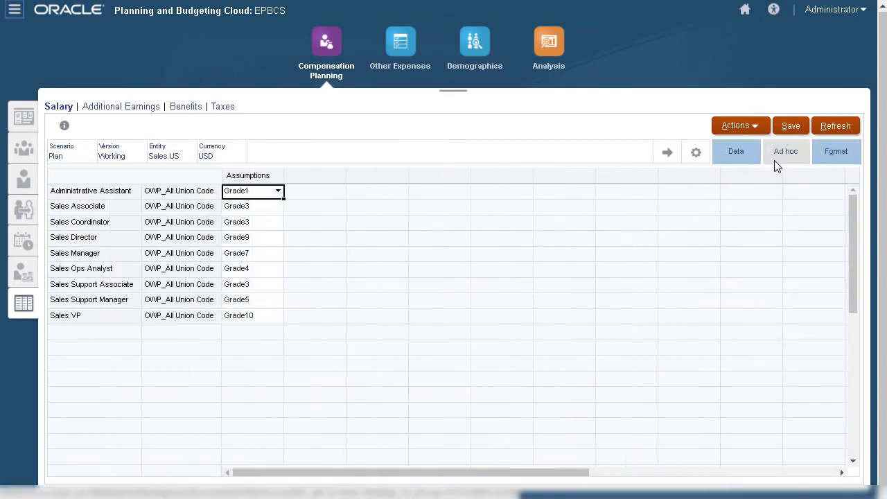
Start a new benefit default on the Benefits form for job OWP_All Jobs
left_click(184, 106)
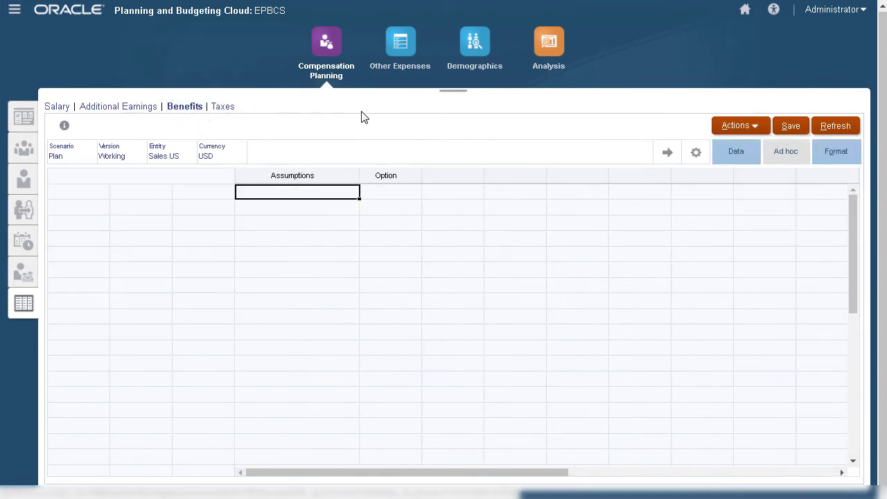
left_click(758, 132)
left_click(779, 149)
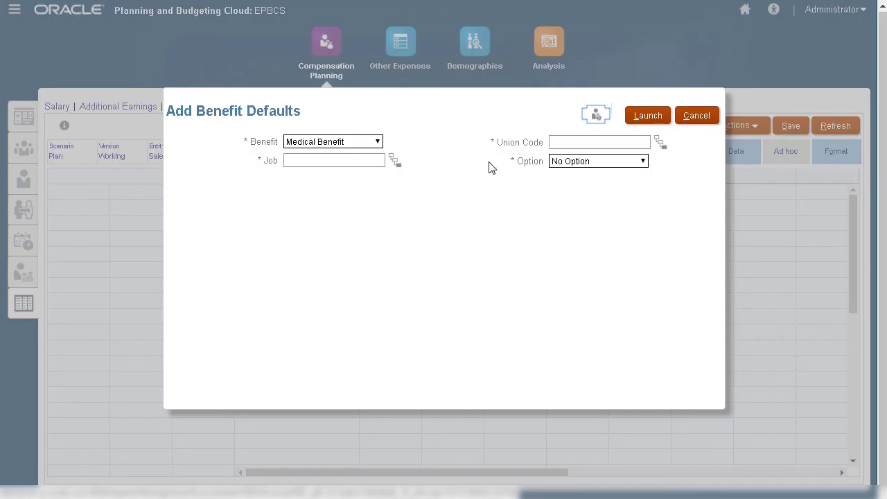
left_click(395, 161)
left_click(182, 209)
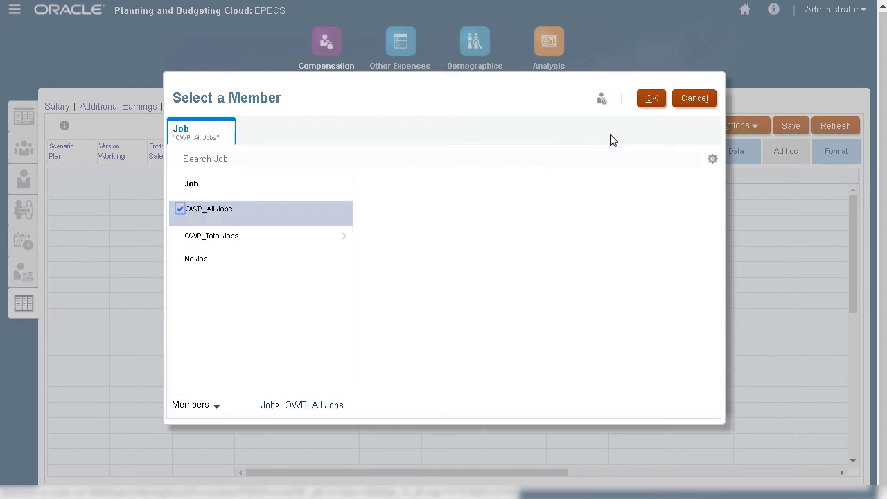
left_click(651, 98)
Set union code OWP_All Union Code and option Medical - US, launch, refresh and save
left_click(658, 143)
left_click(291, 209)
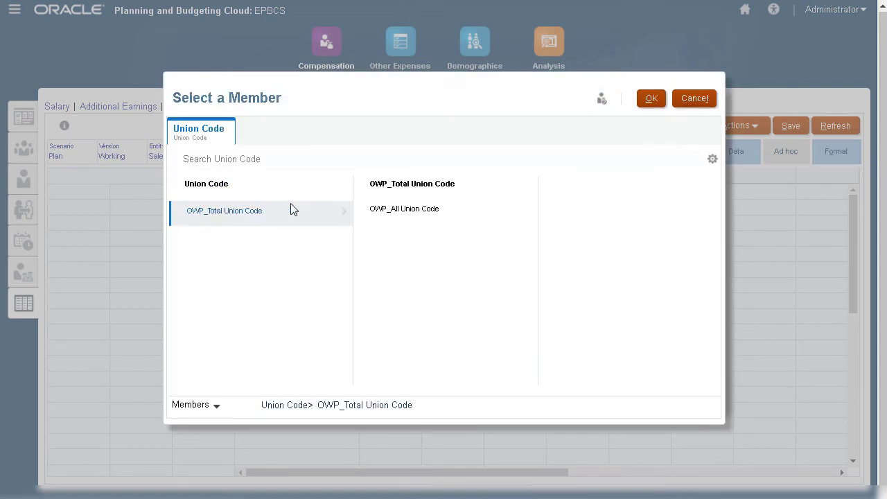
left_click(365, 206)
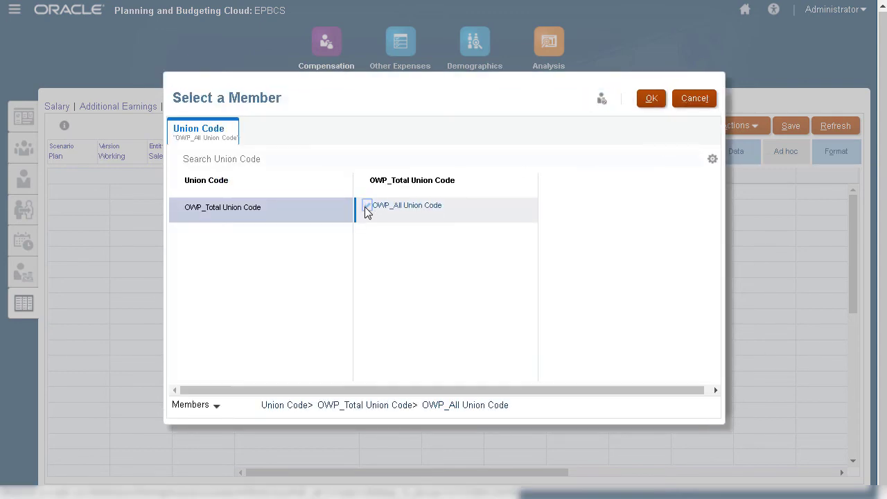
left_click(651, 97)
left_click(617, 159)
left_click(601, 219)
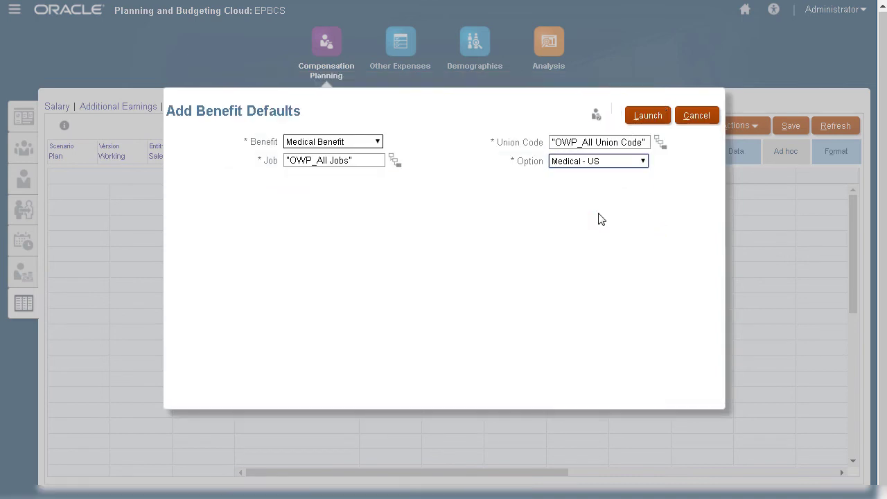
left_click(655, 117)
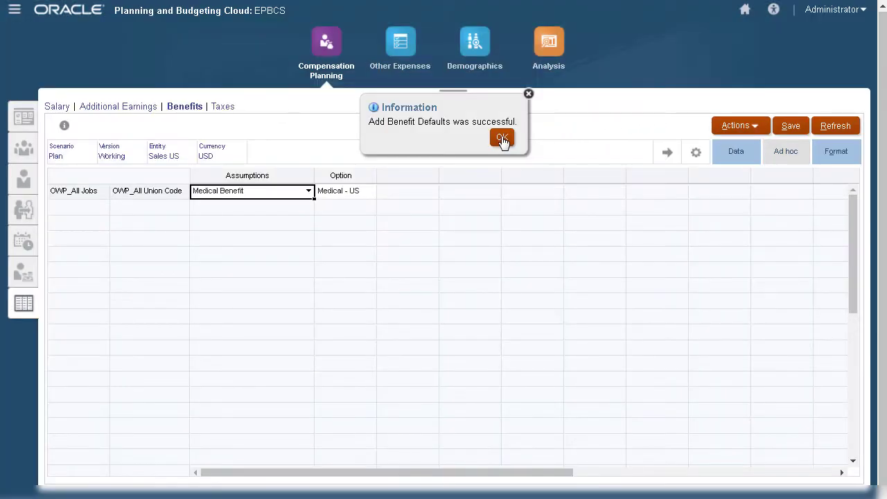
left_click(502, 138)
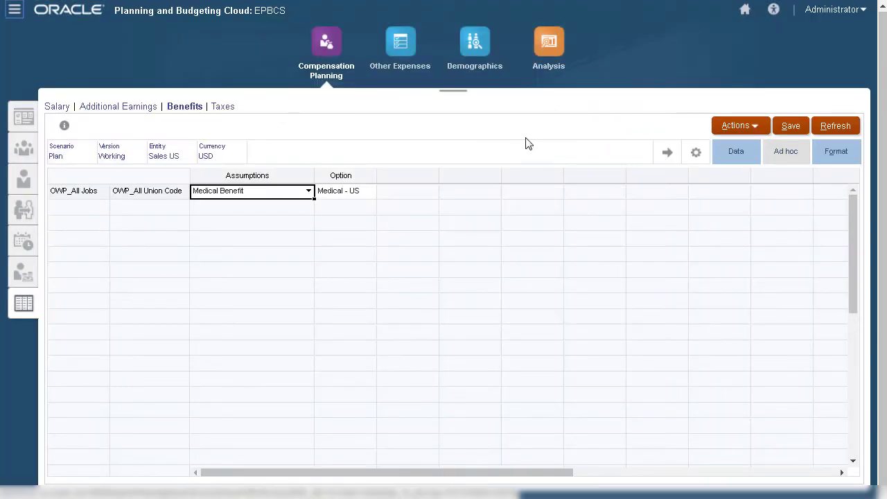
left_click(746, 127)
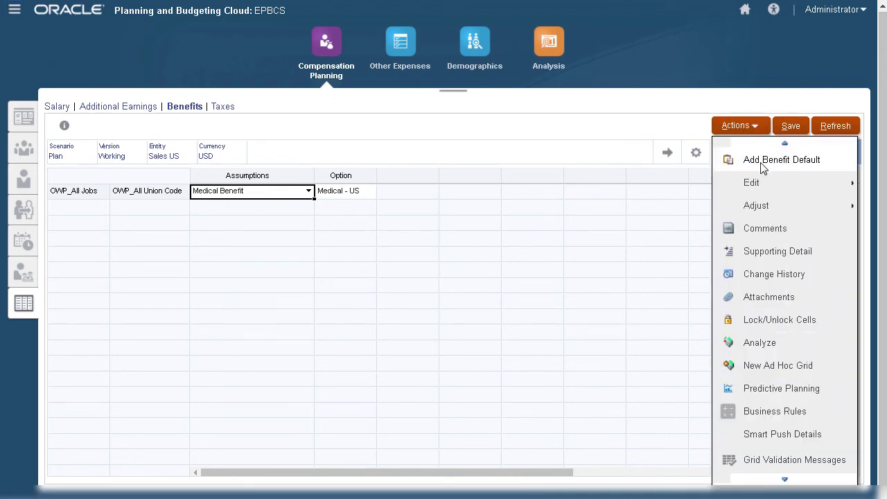
left_click(758, 130)
left_click(786, 132)
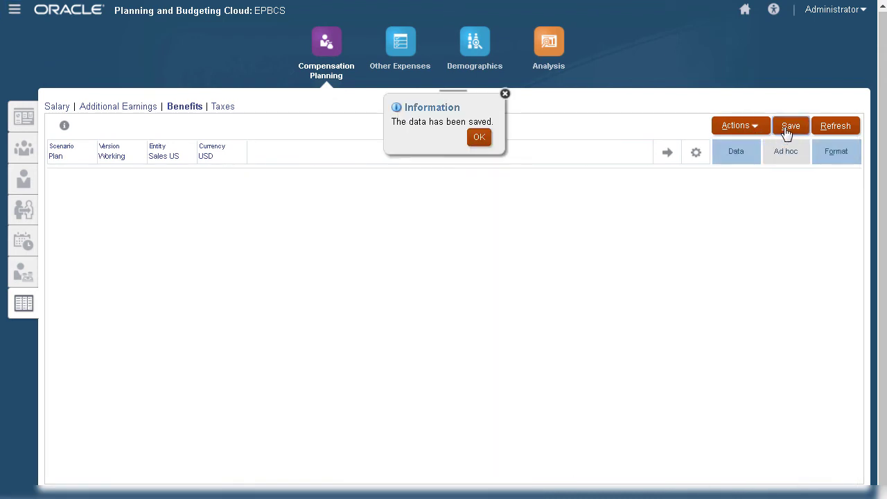
Dismiss the saved confirmation and open the Administering Planning for Oracle Enterprise Planning and Budgeting Cloud guide
left_click(479, 138)
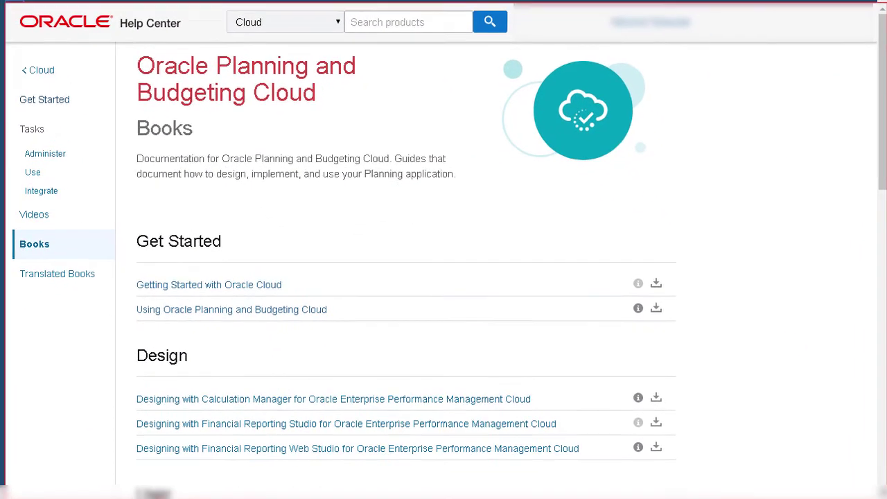
left_click(884, 475)
scroll(884, 475, "down", 1)
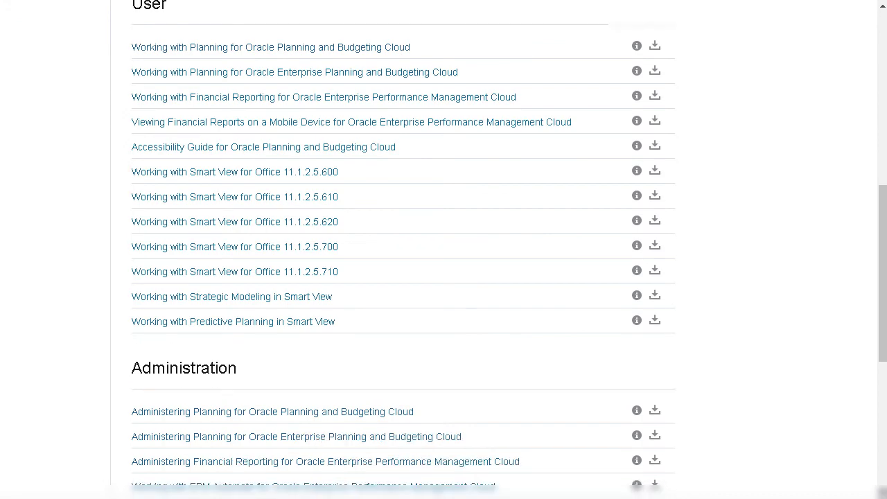
left_click(447, 437)
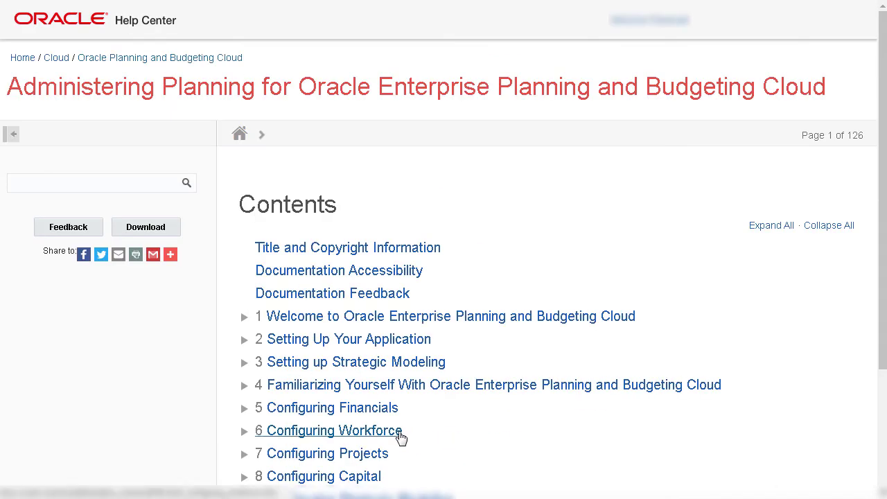
Open chapter 6 Configuring Workforce and expand its Importing Data topics
left_click(399, 432)
scroll(401, 436, "down", 1)
scroll(212, 443, "down", 3)
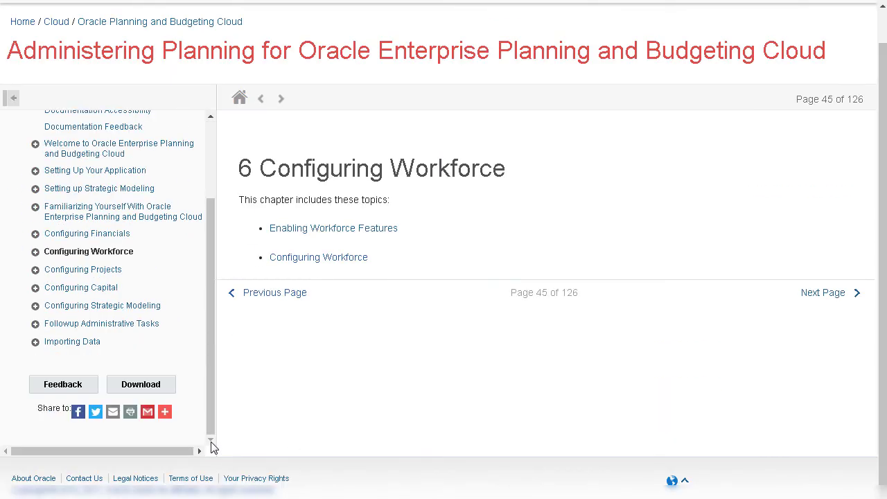
left_click(35, 342)
After viewing Importing Workforce Data, run Synchronize Defaults on Existing Employees, then return home
left_click(91, 375)
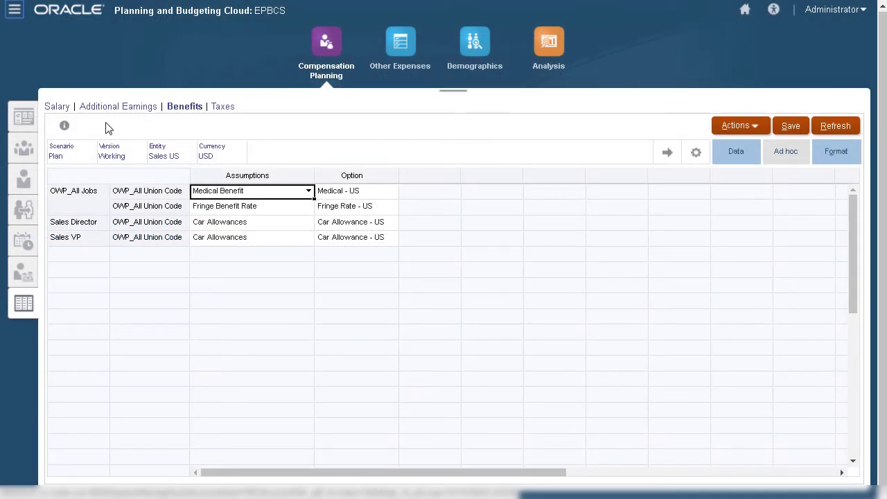
left_click(23, 142)
left_click(138, 100)
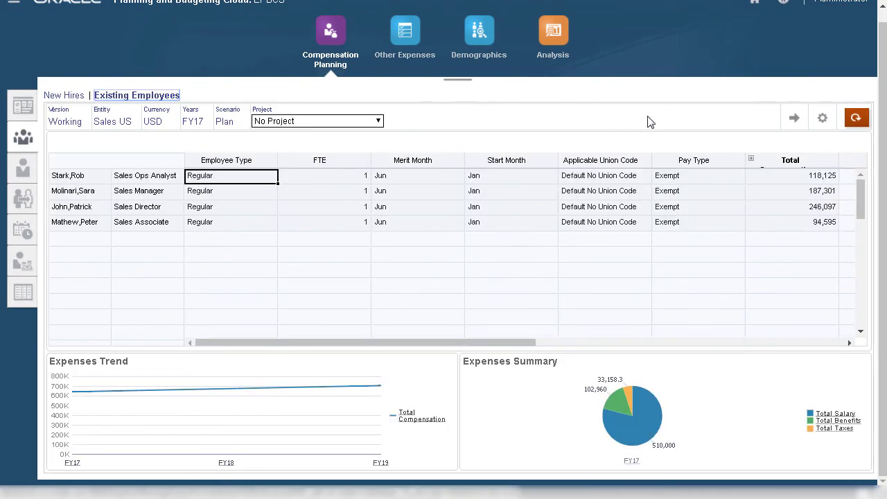
left_click(800, 141)
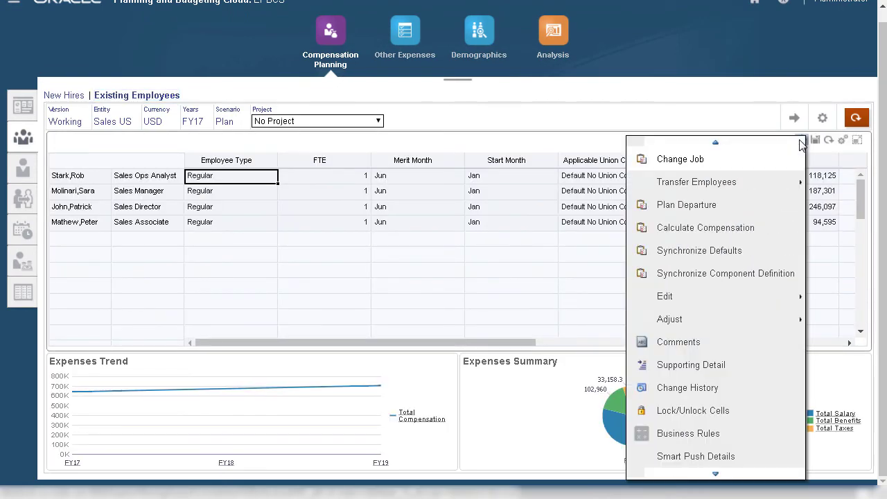
left_click(776, 251)
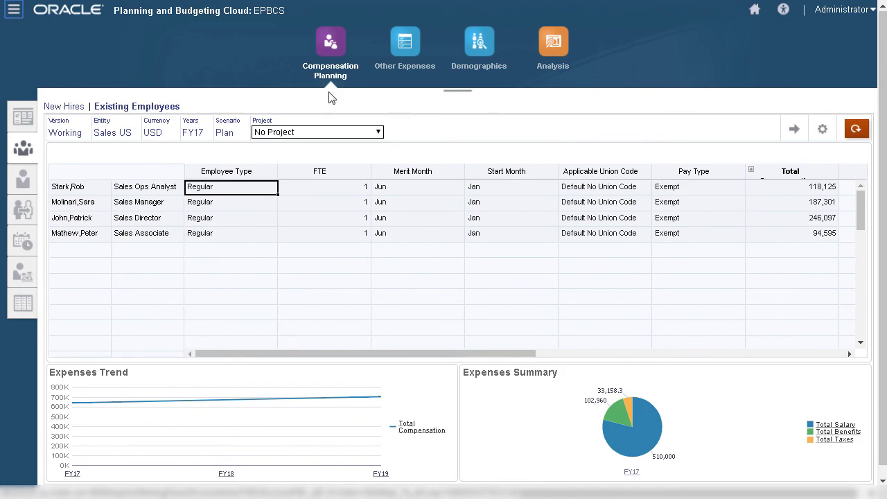
left_click(43, 11)
Go to Application > Configure and select Workforce as the module to configure
left_click(565, 288)
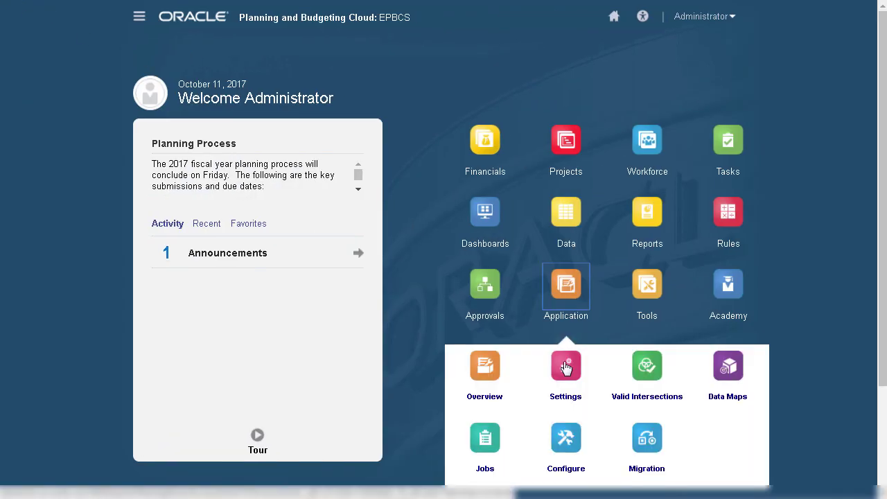
left_click(566, 437)
left_click(222, 113)
left_click(243, 160)
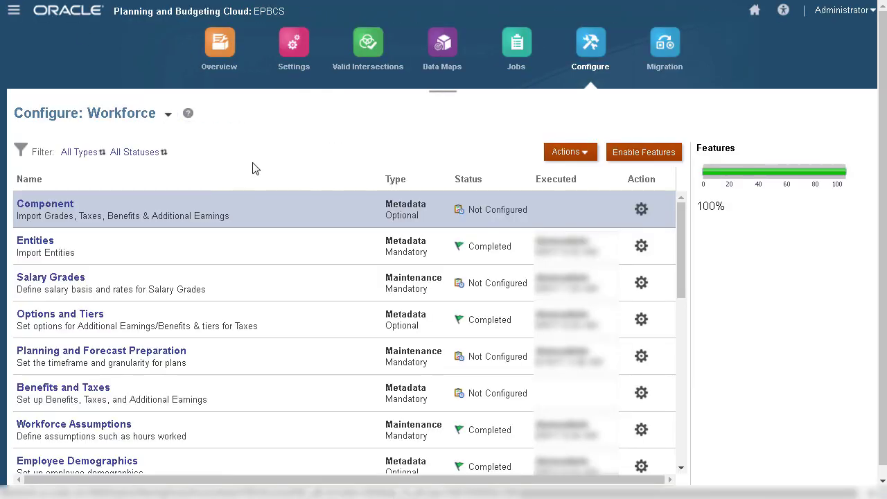